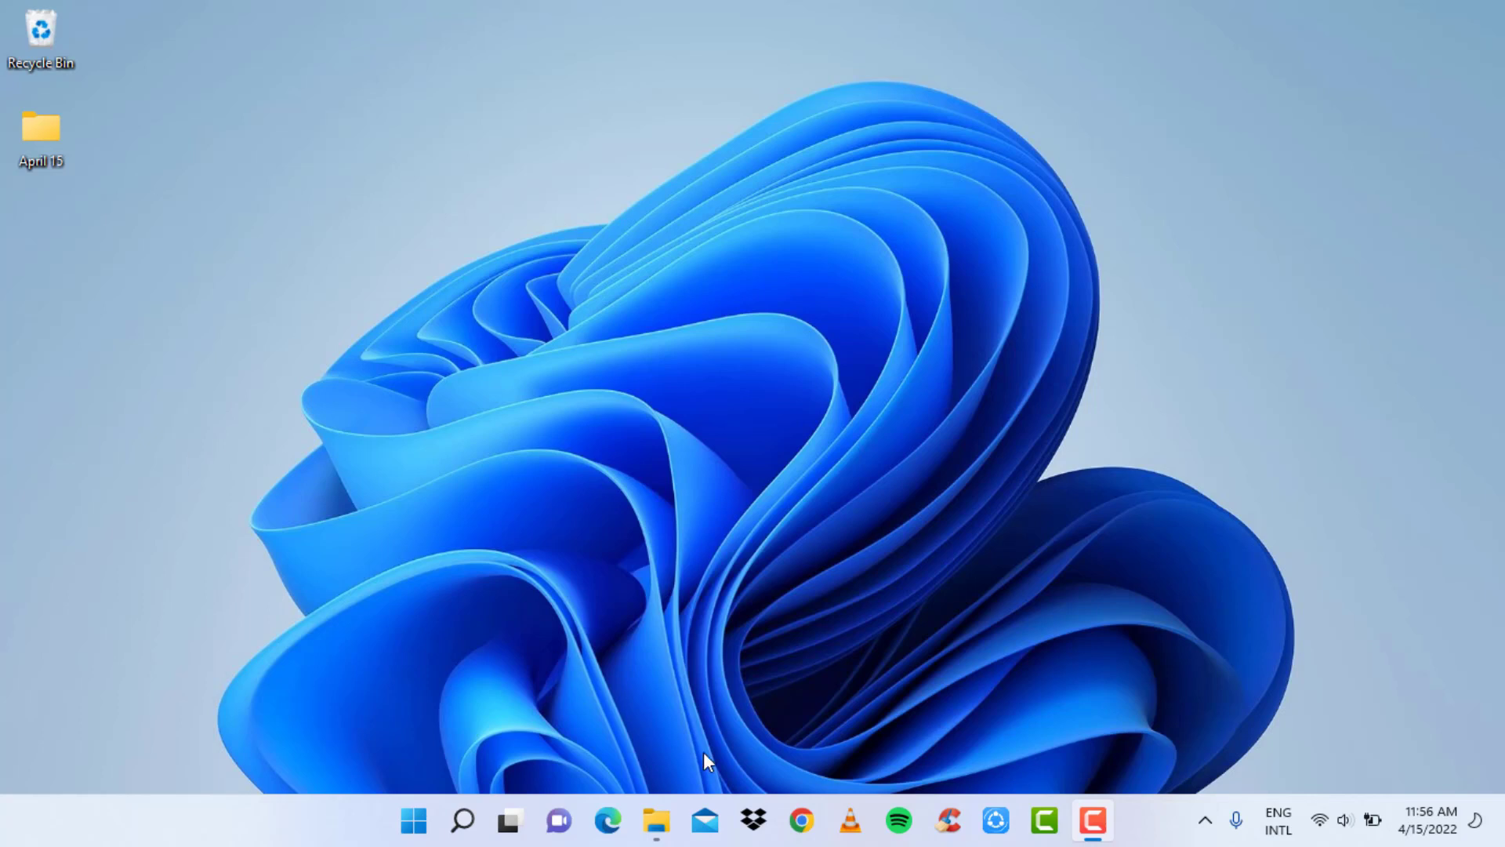
pyautogui.click(800, 820)
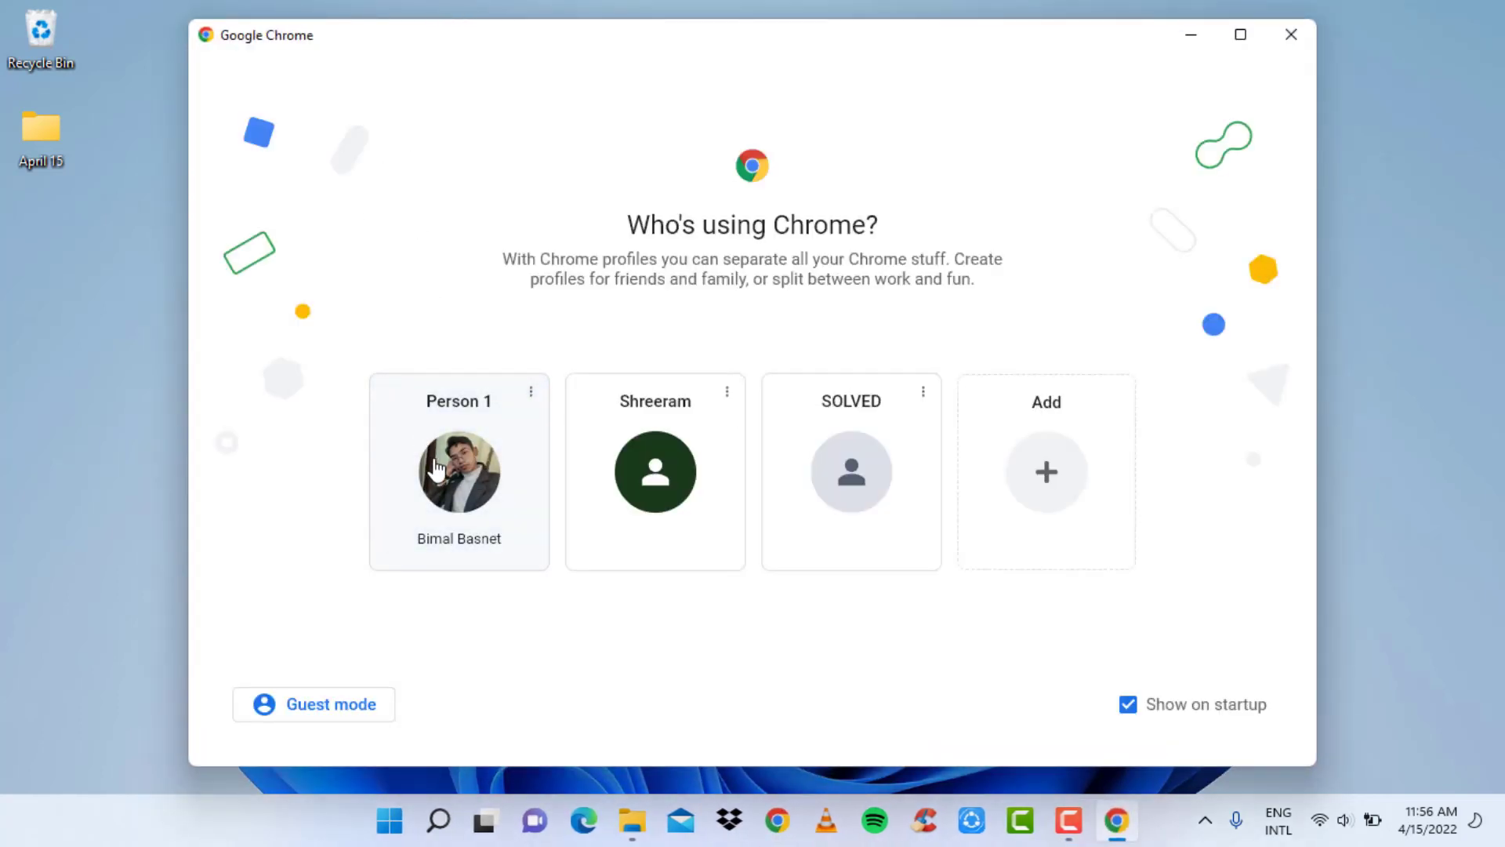
pyautogui.click(438, 469)
pyautogui.write('www.blizzard.com')
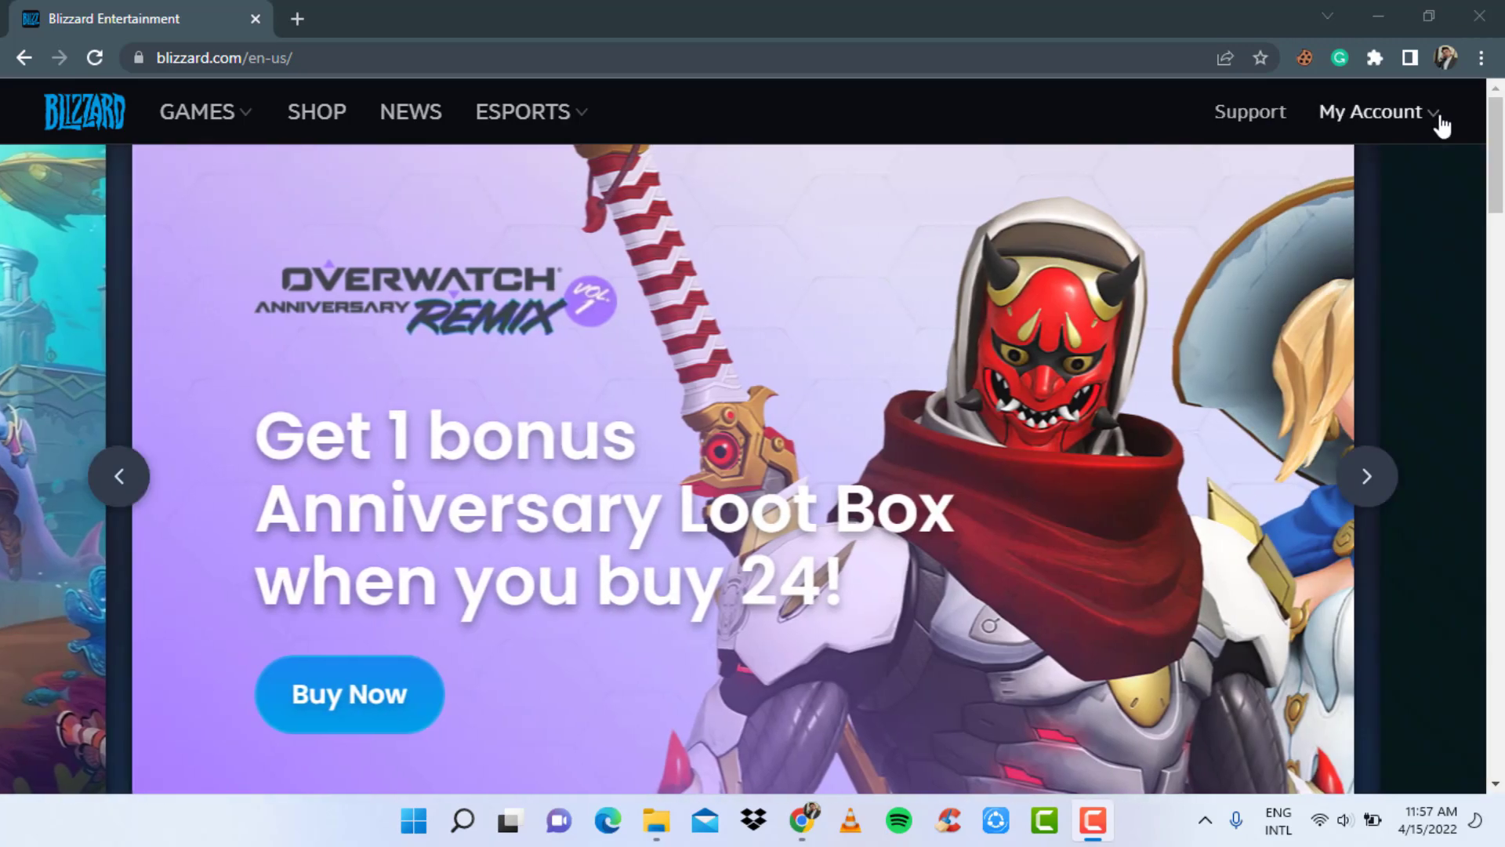
# From My Account, choose Create a Free Account
pyautogui.click(1444, 122)
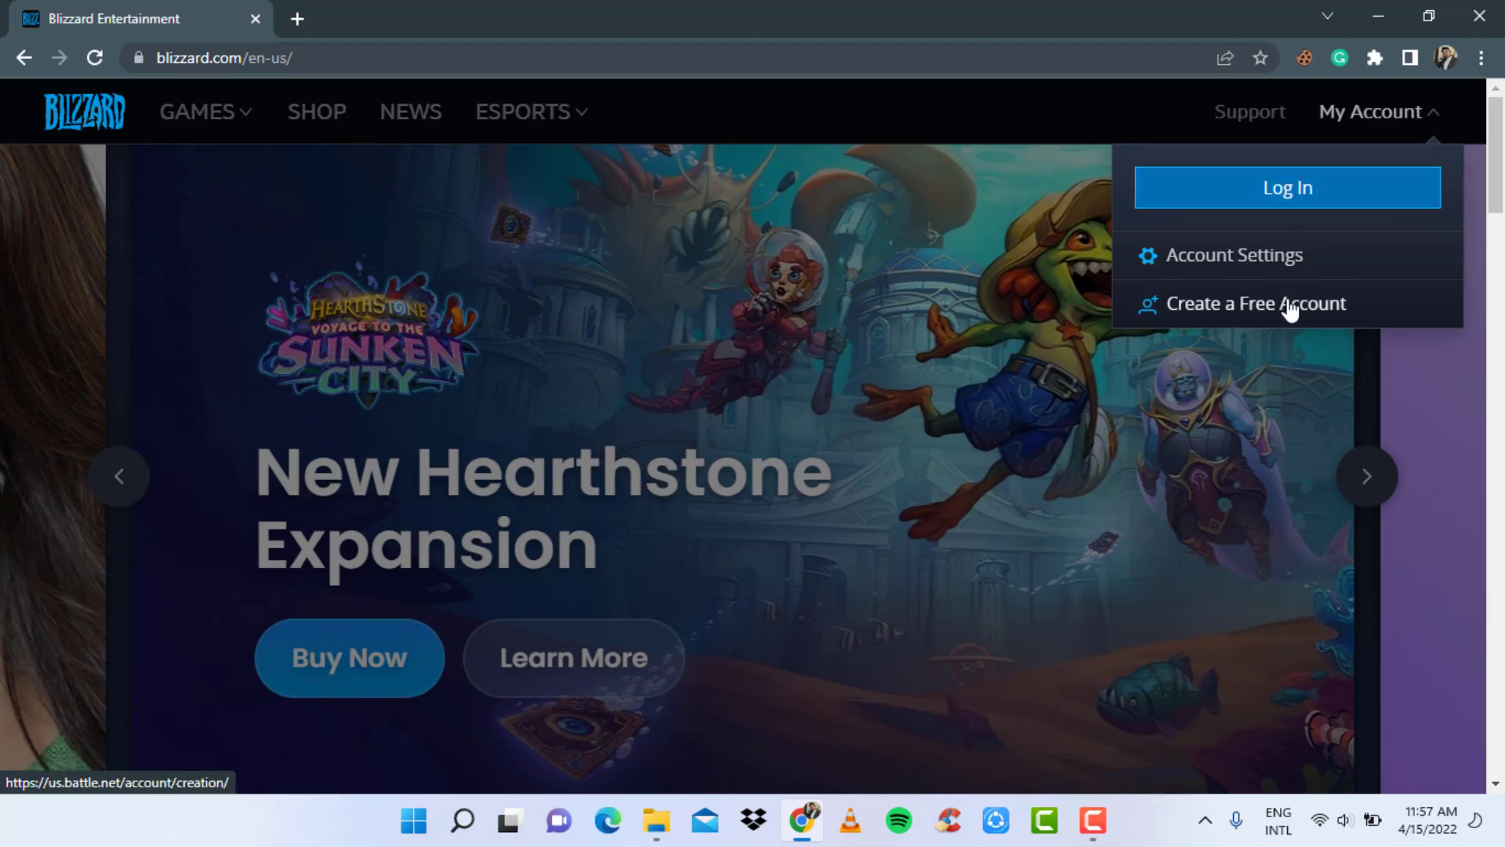
pyautogui.click(1303, 314)
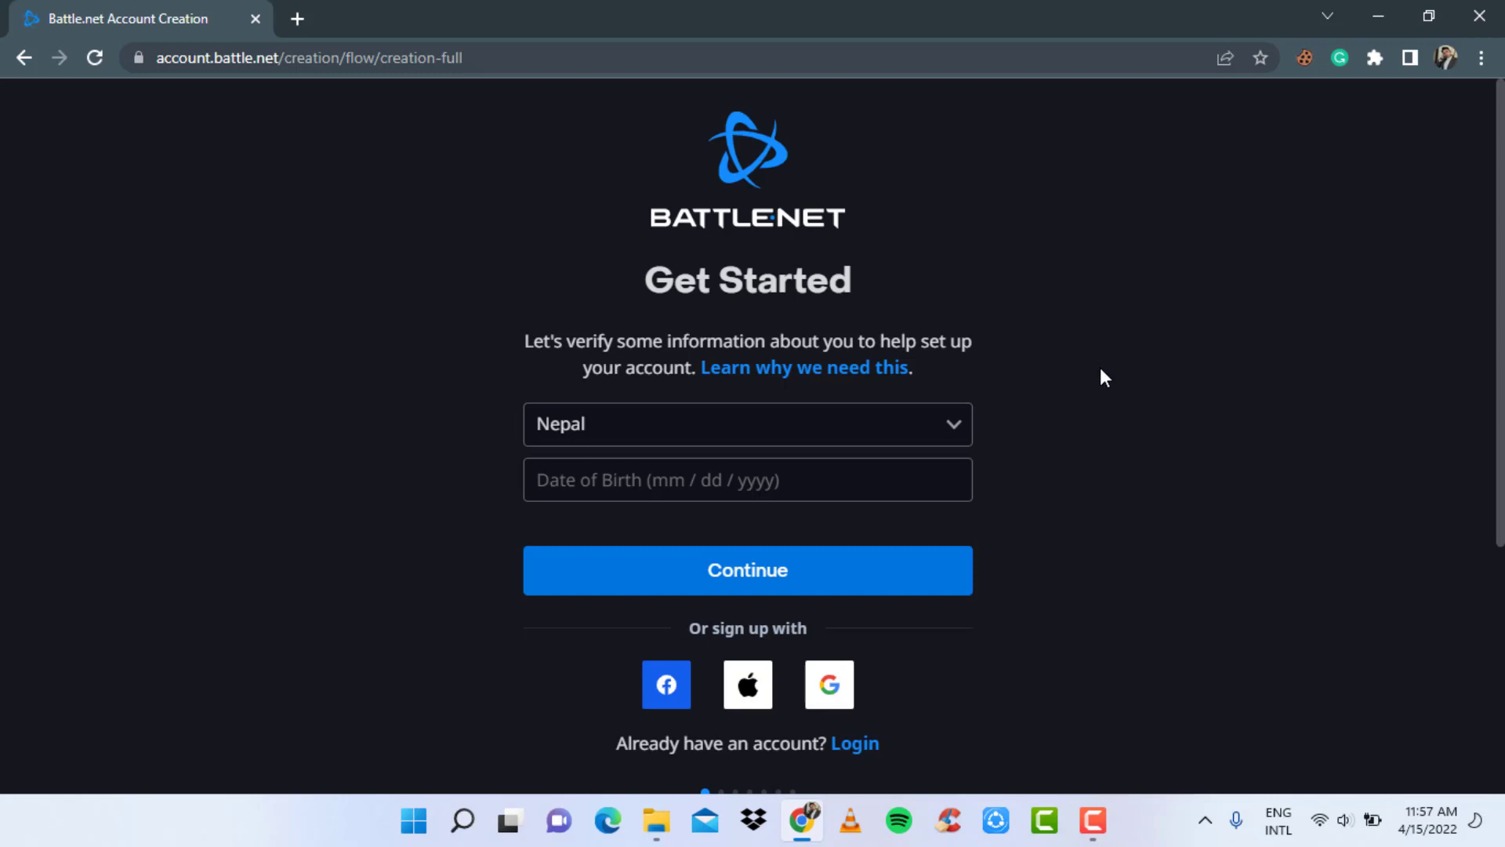
pyautogui.scroll(-1, 1119, 421)
pyautogui.click(658, 313)
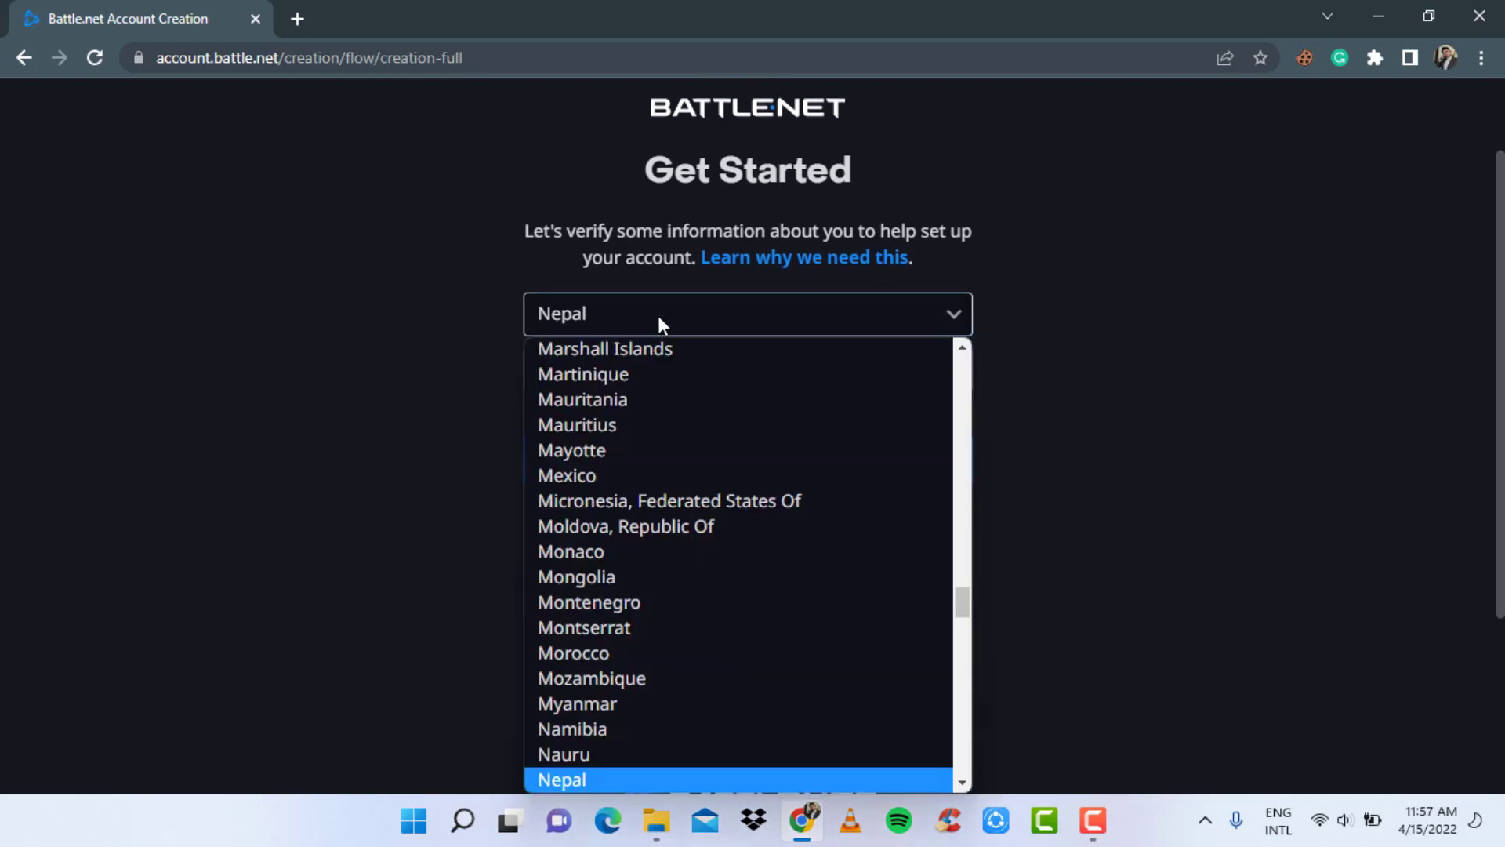
pyautogui.click(660, 312)
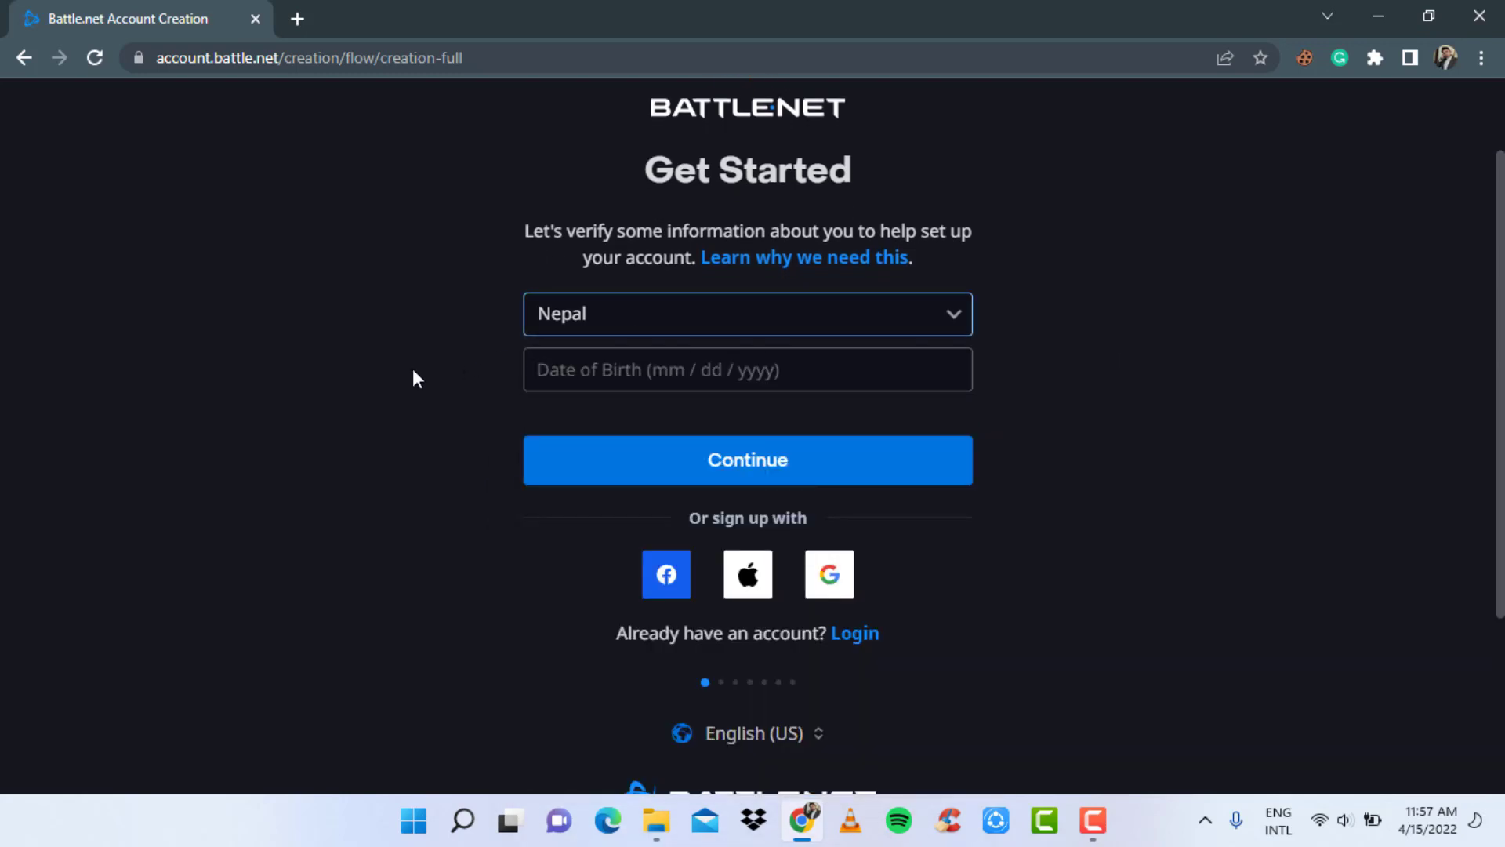
pyautogui.click(549, 370)
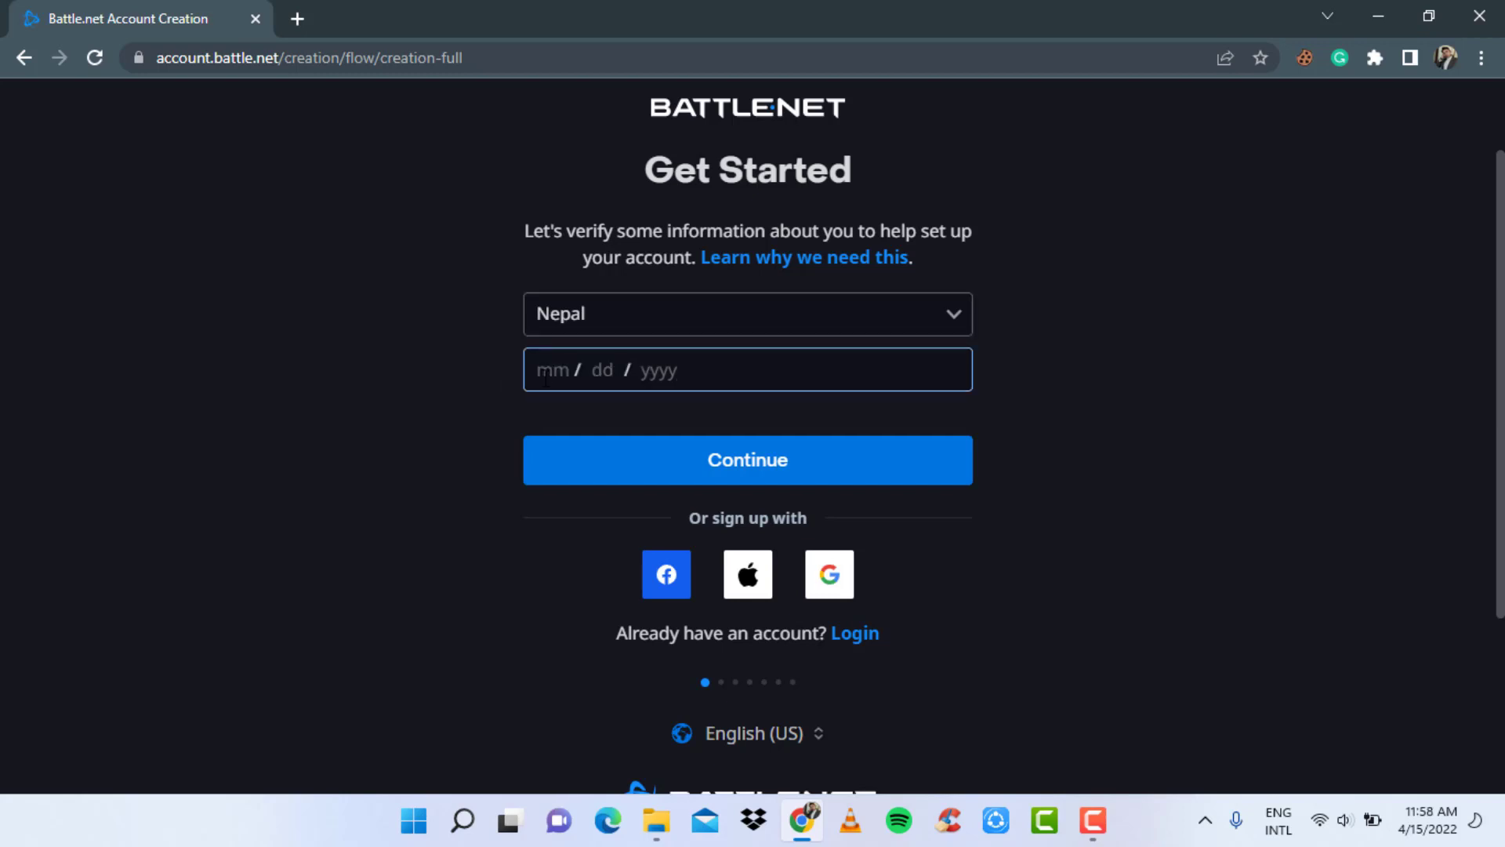
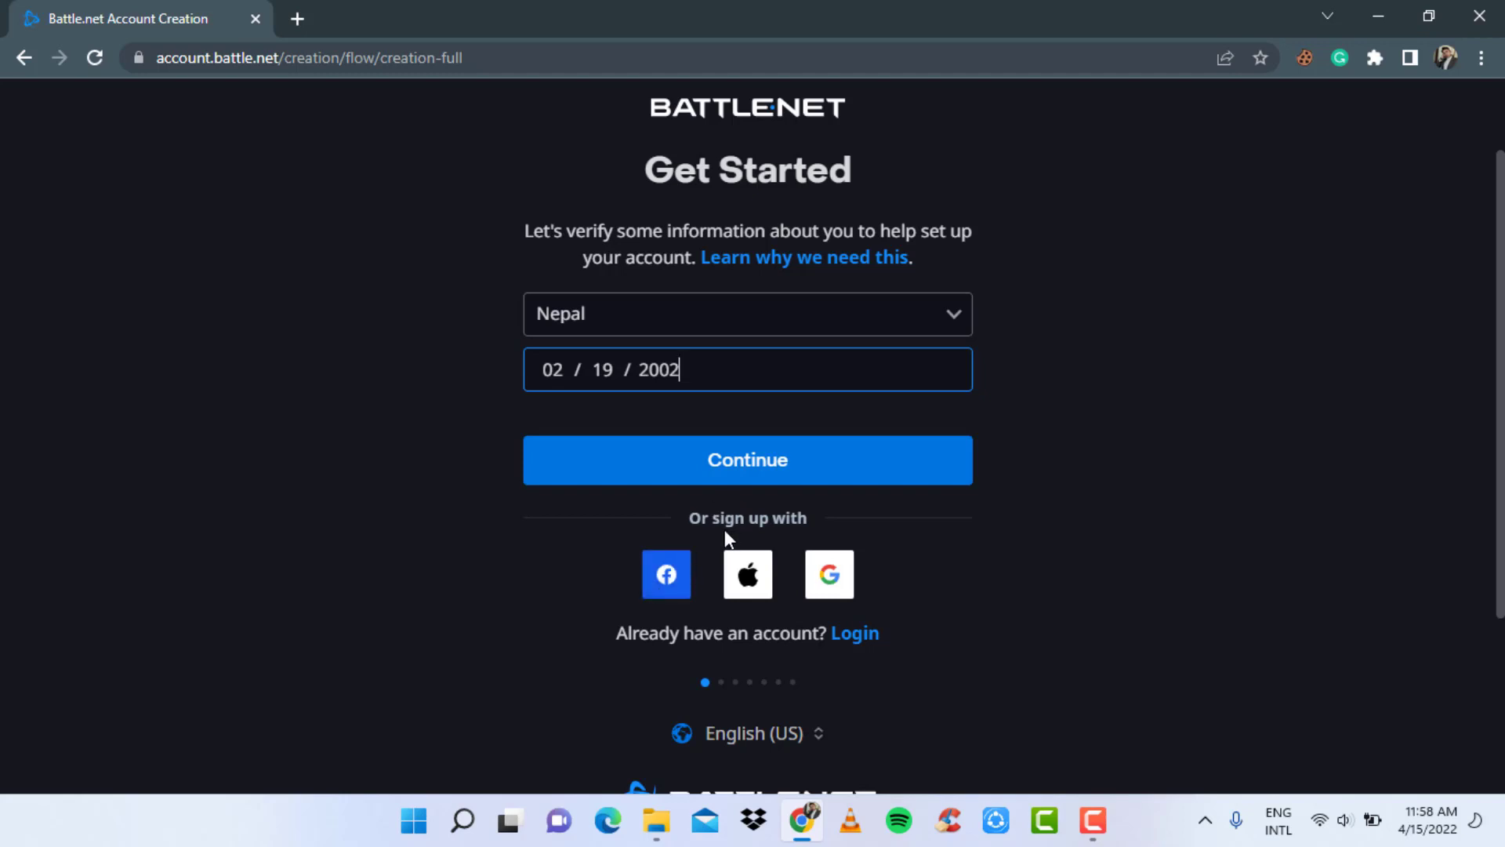
pyautogui.click(782, 461)
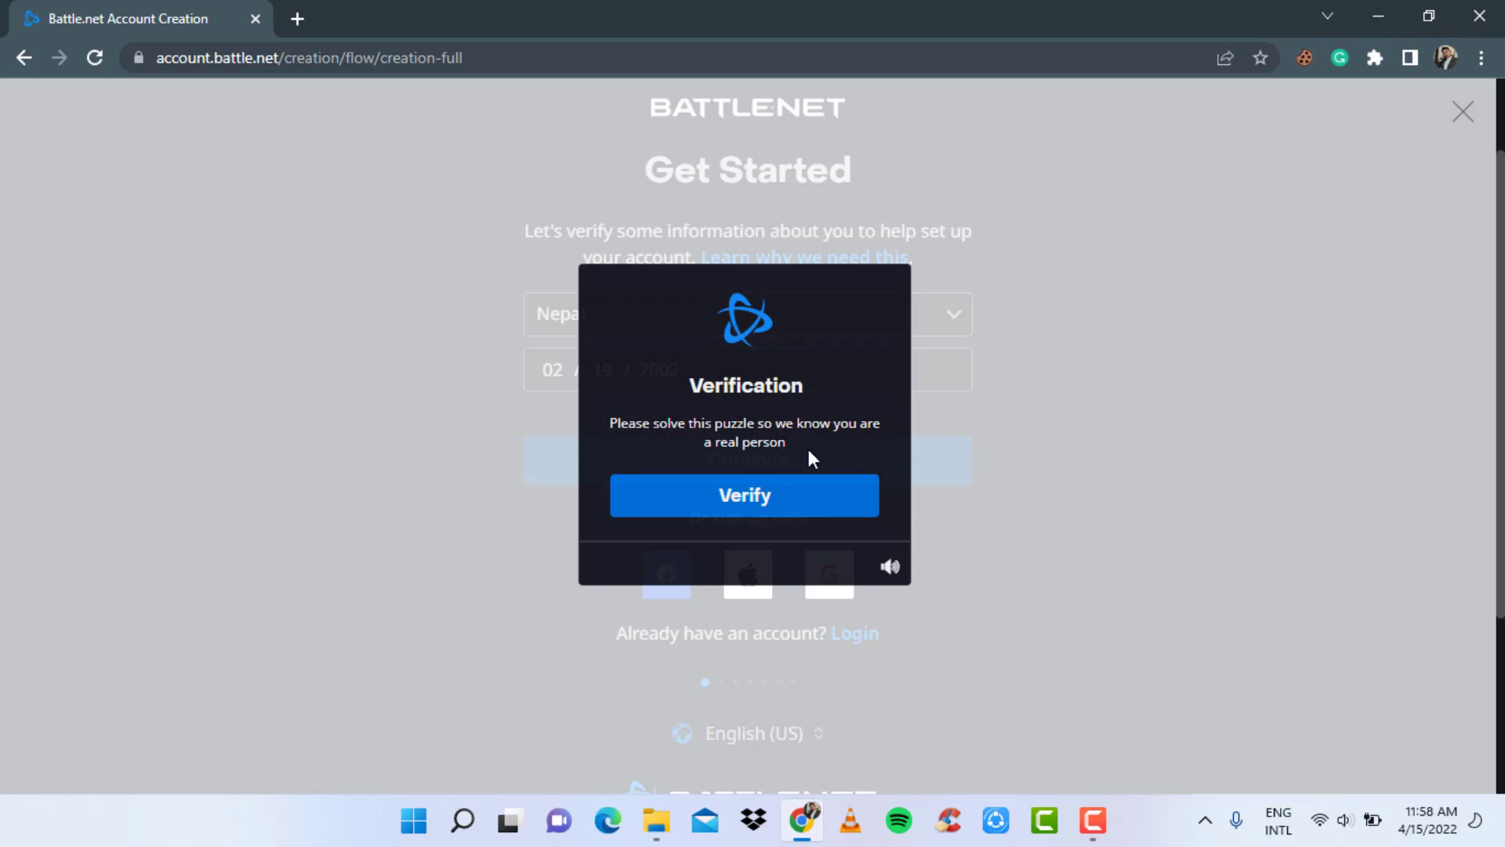
# Solve the verification by Googling 'lobster' in a new tab and picking the lobster tile
pyautogui.click(799, 500)
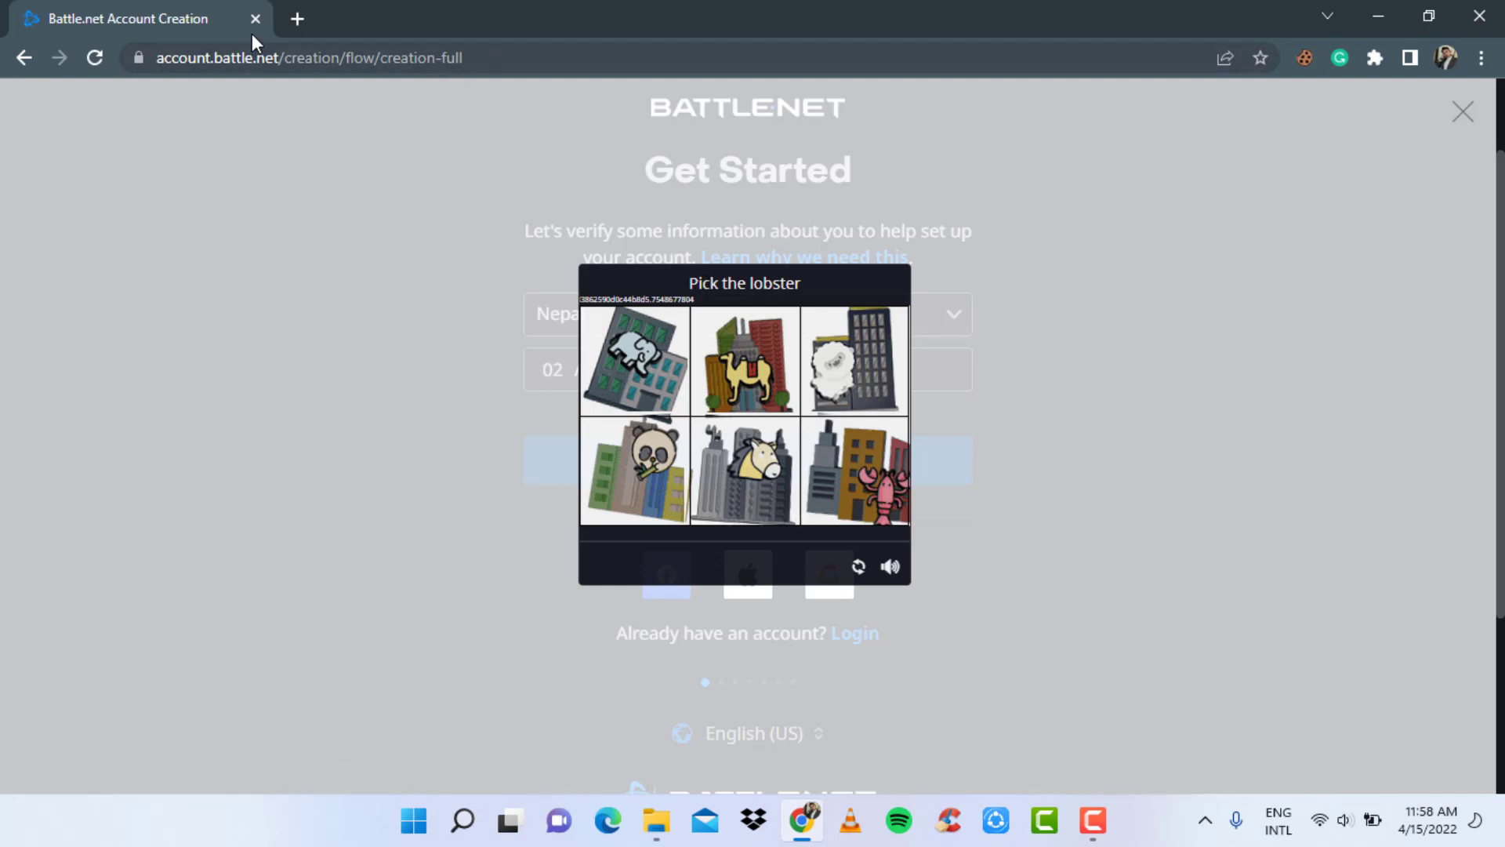
pyautogui.click(297, 19)
pyautogui.write('lobst')
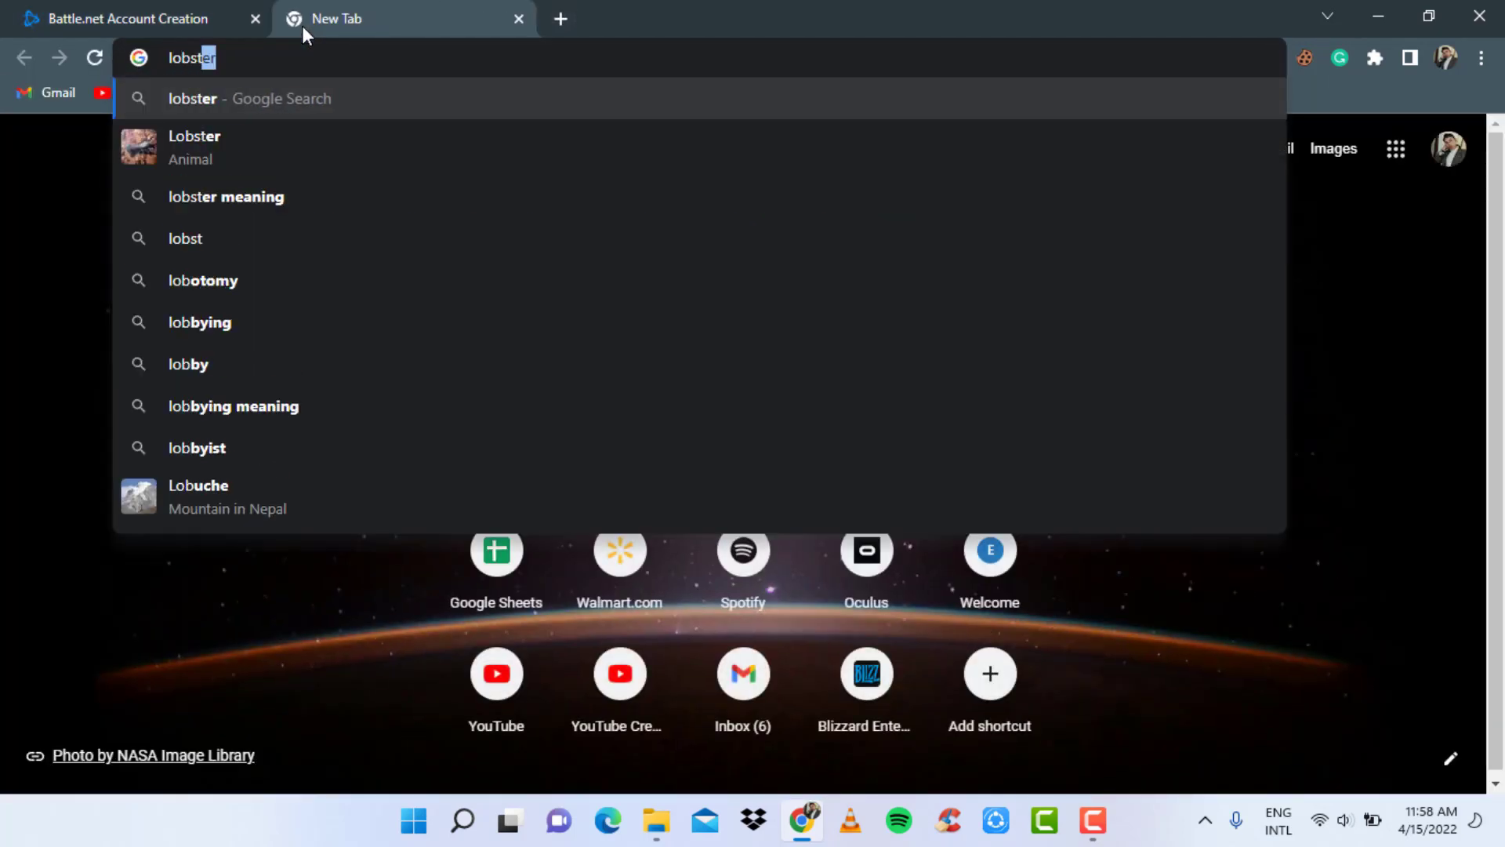
pyautogui.write('er')
pyautogui.press('Return')
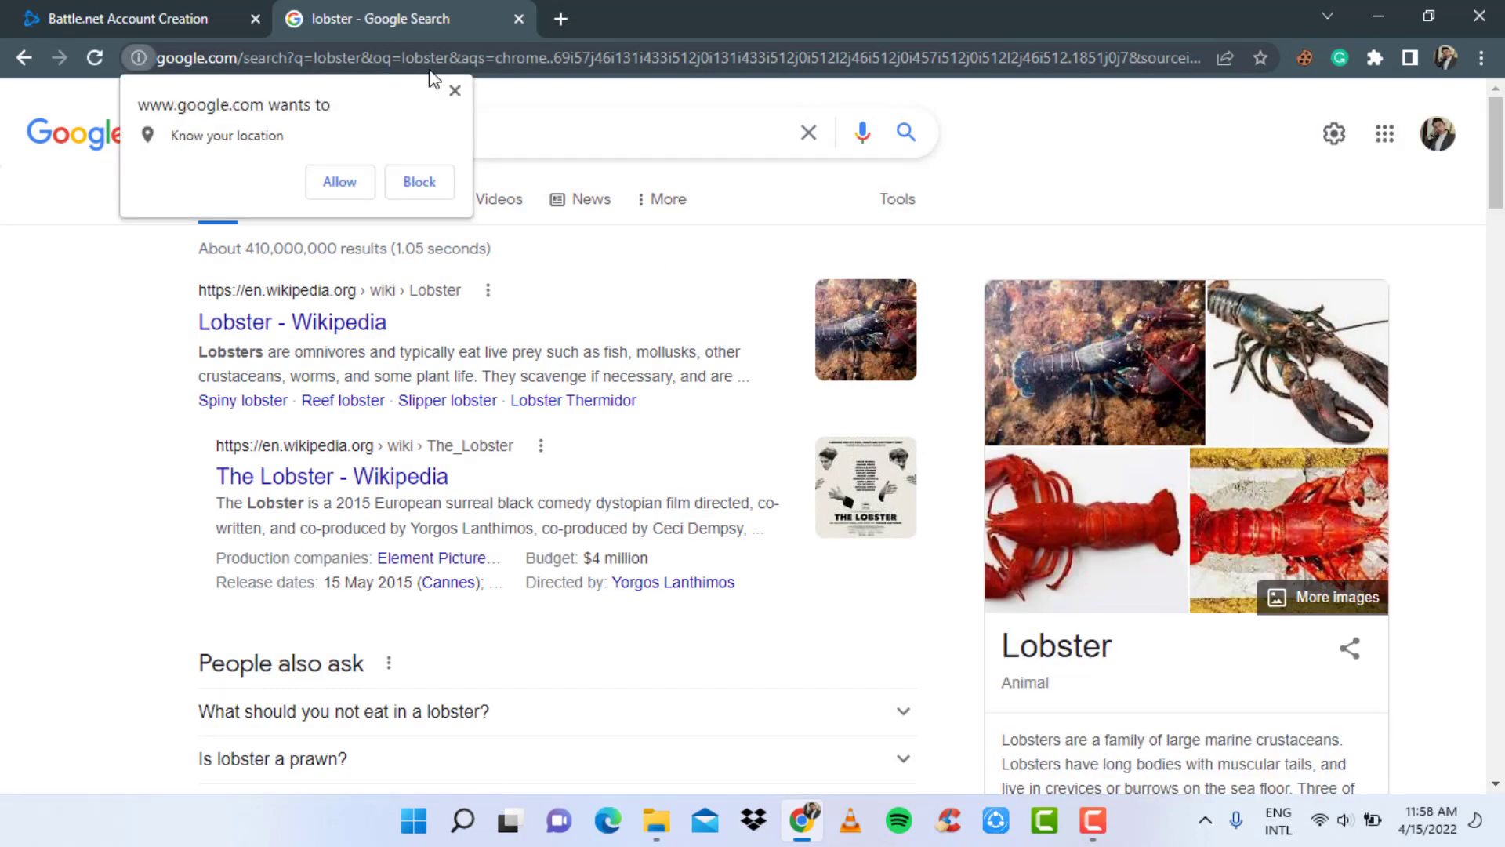
pyautogui.click(106, 10)
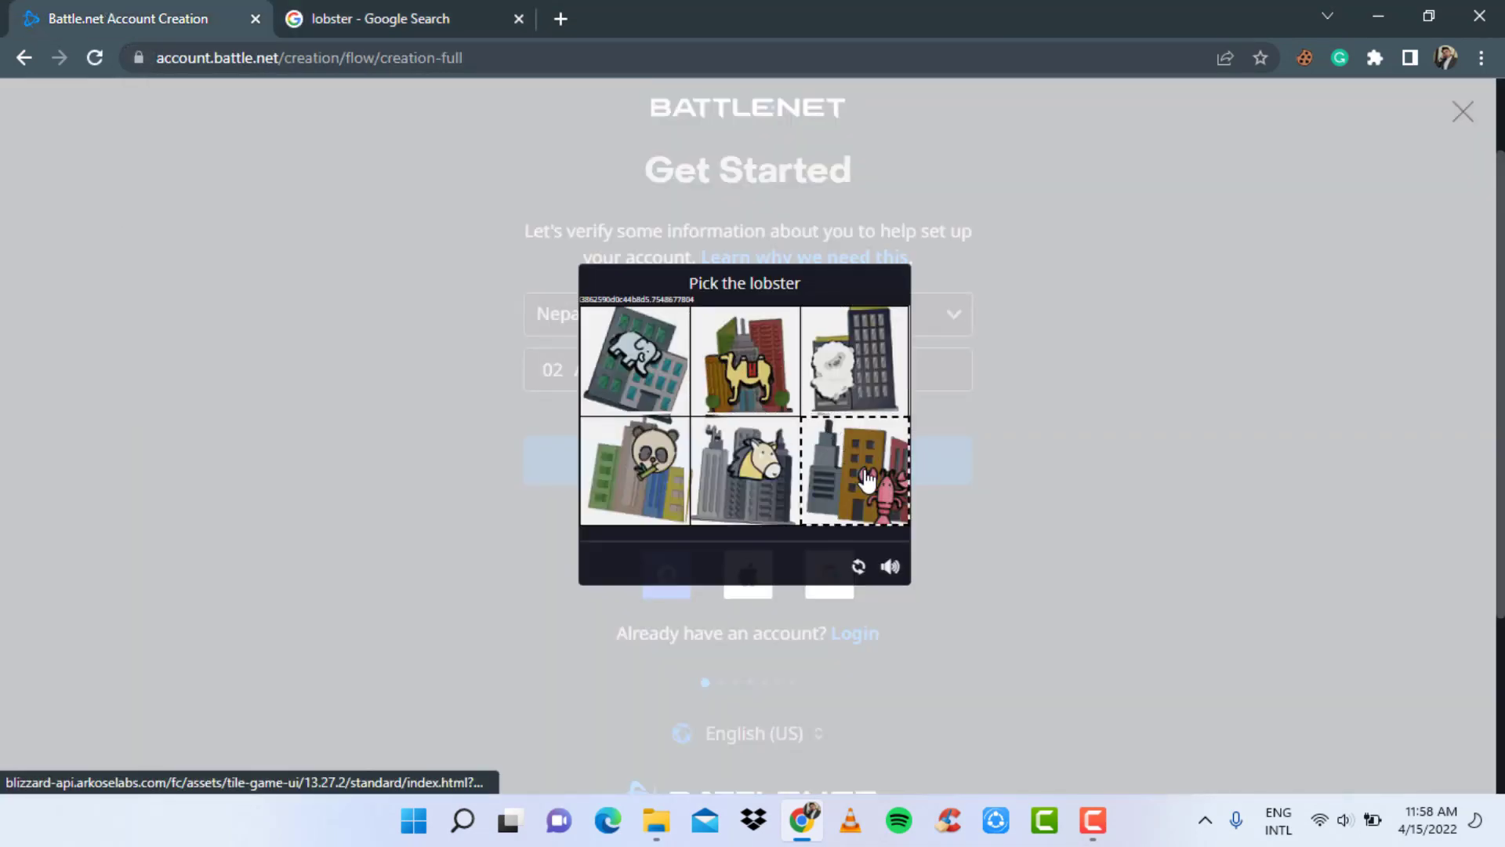
pyautogui.click(869, 477)
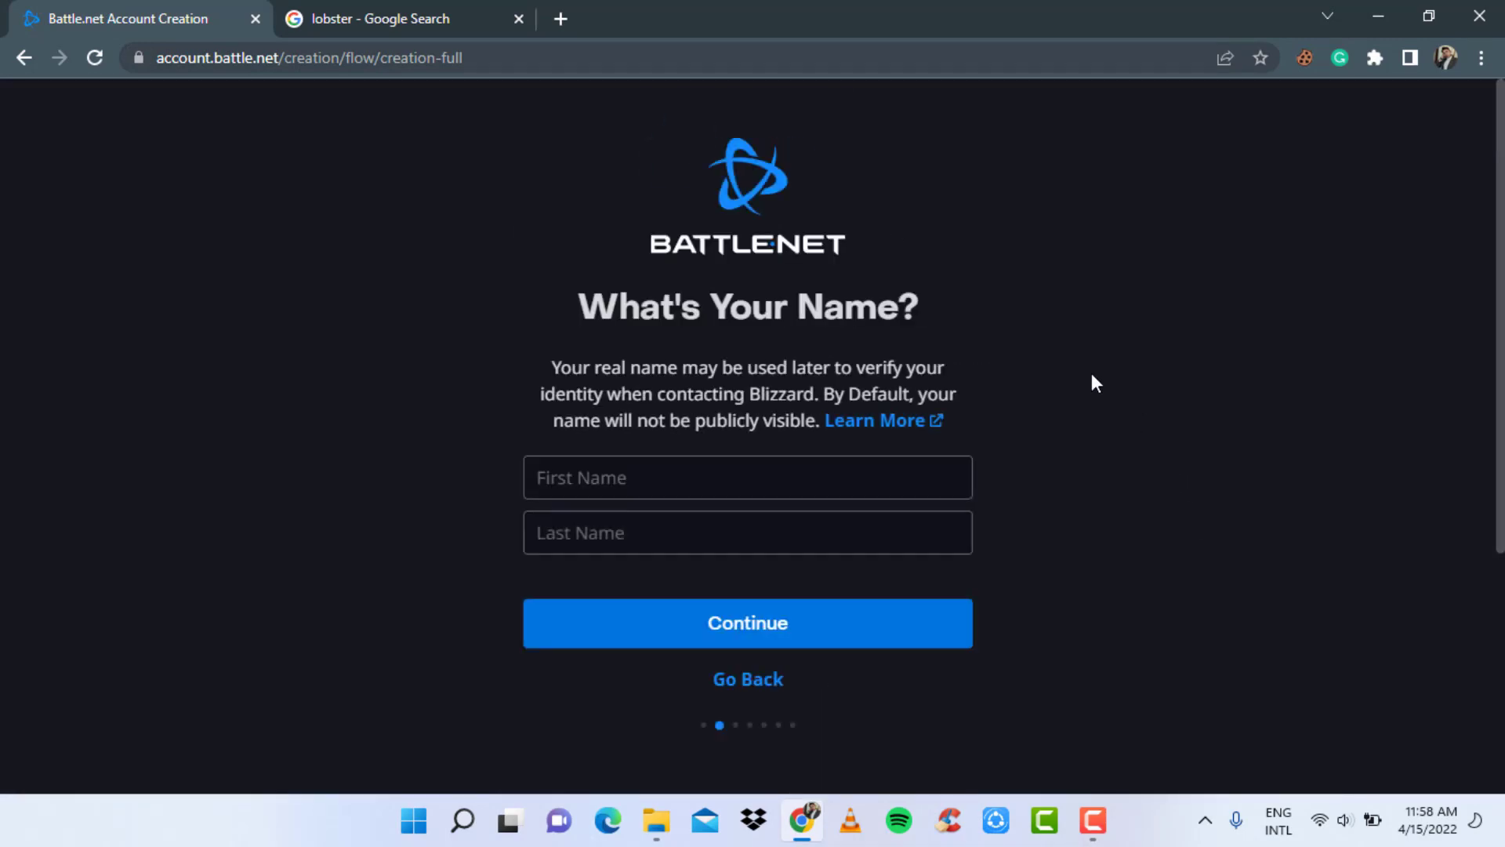
# Fill in the first and last name and continue past the name page
pyautogui.click(722, 476)
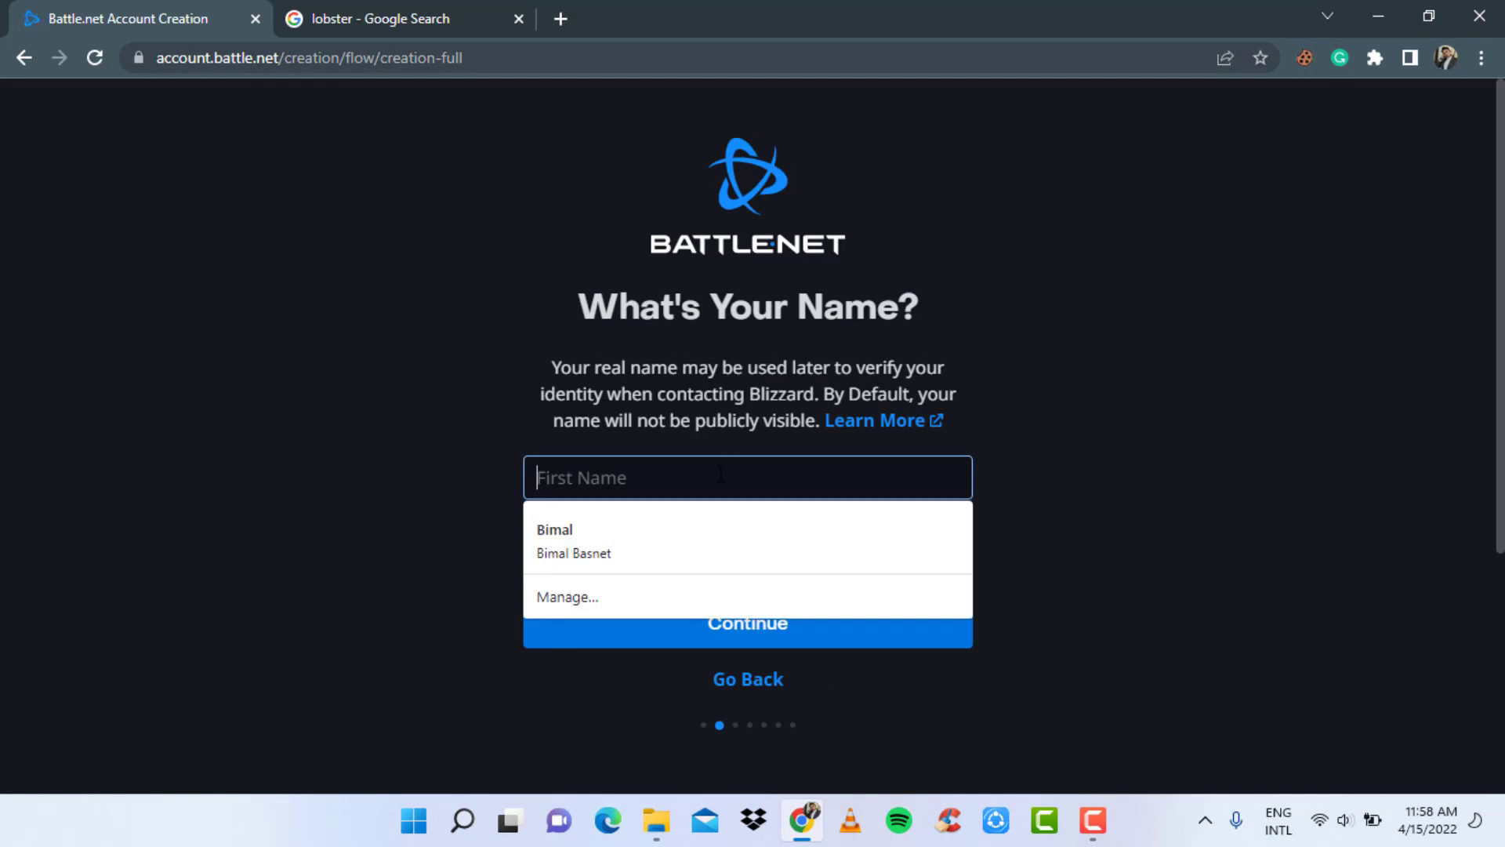
pyautogui.press('Tab')
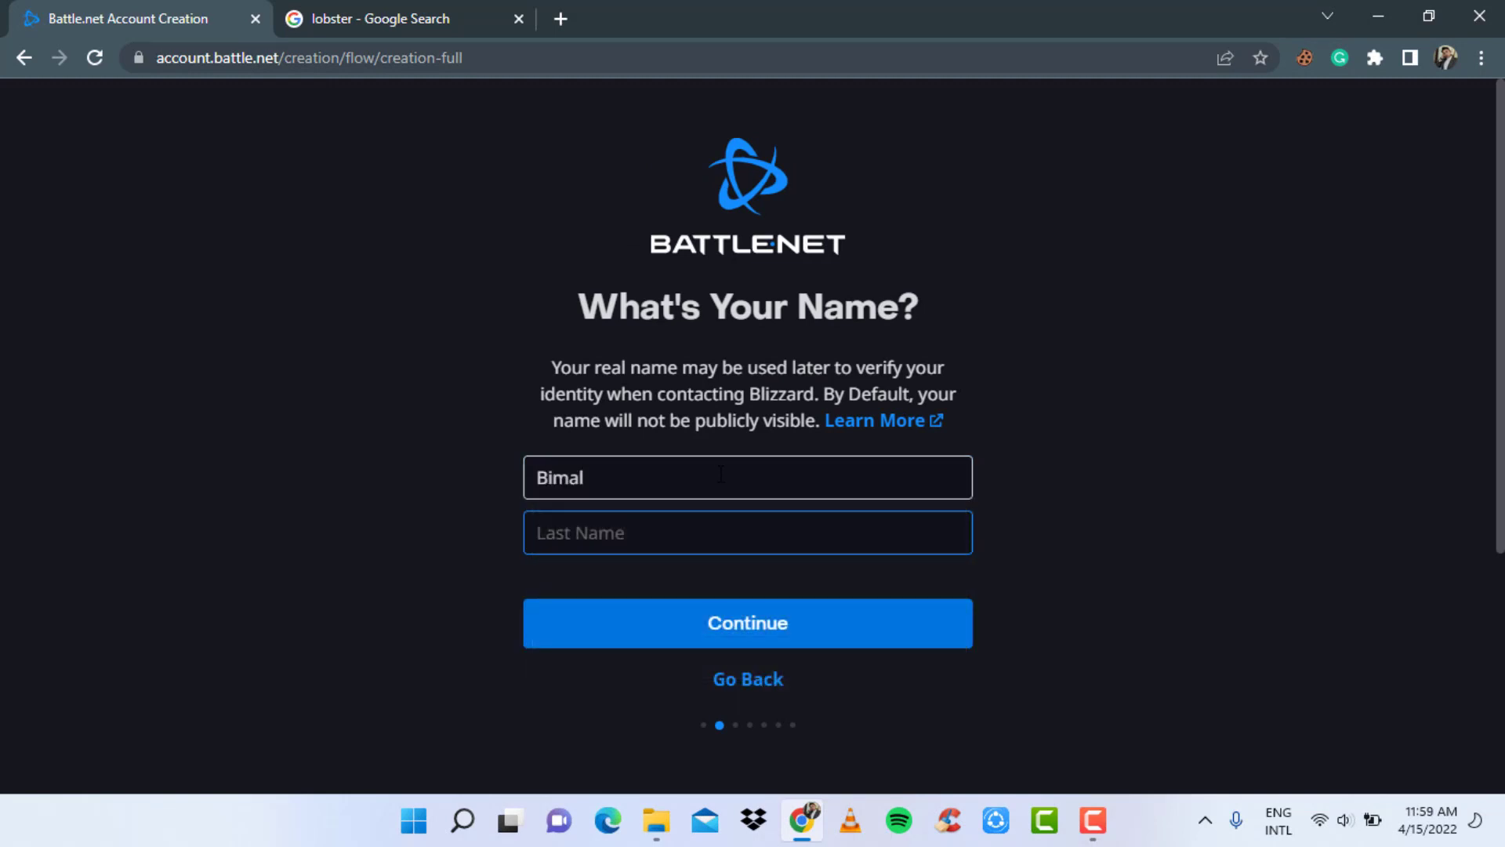
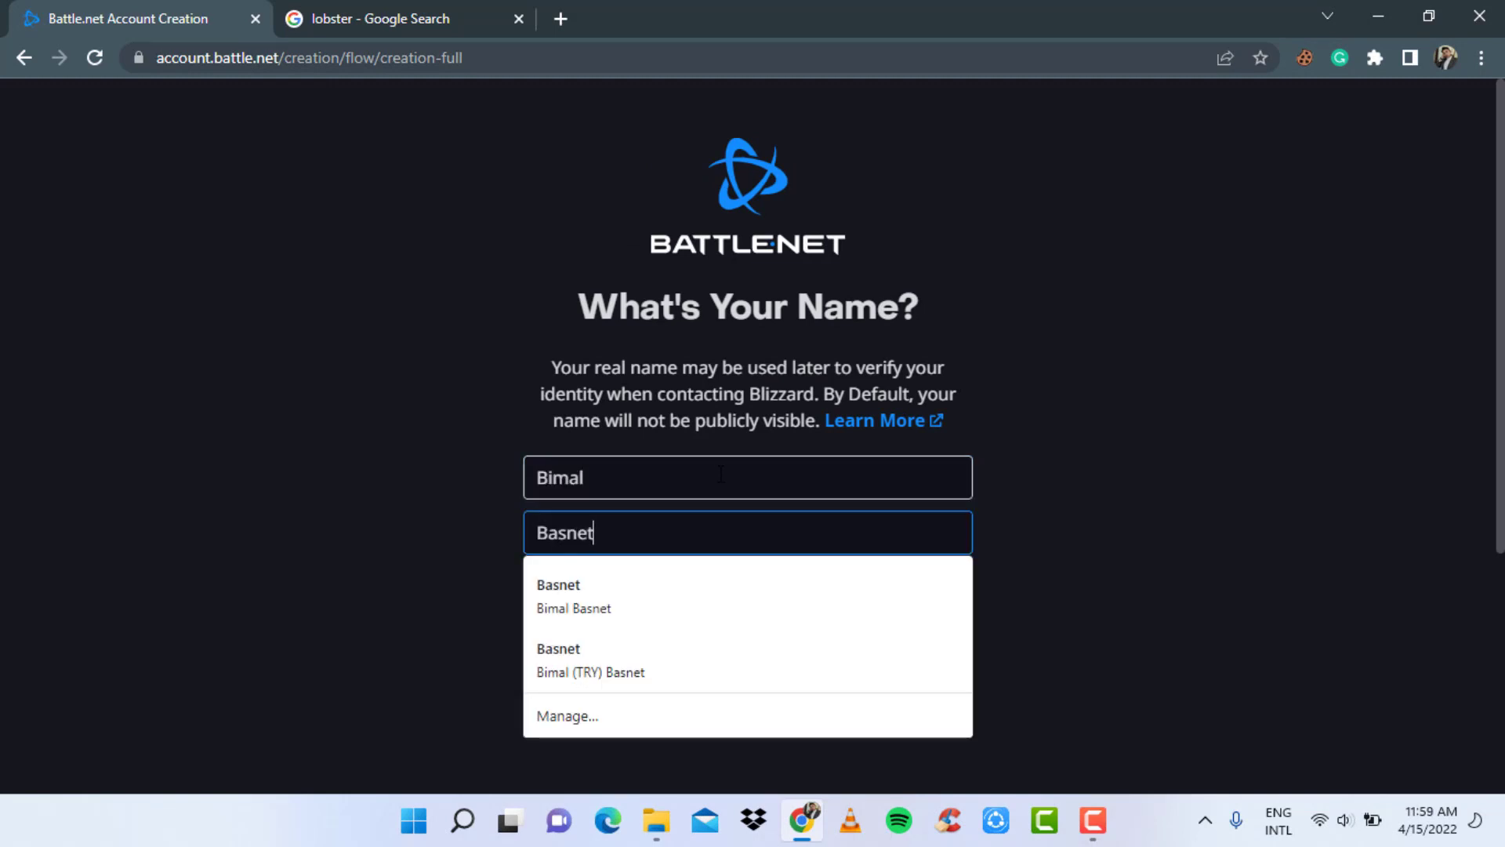
pyautogui.click(381, 445)
pyautogui.click(662, 622)
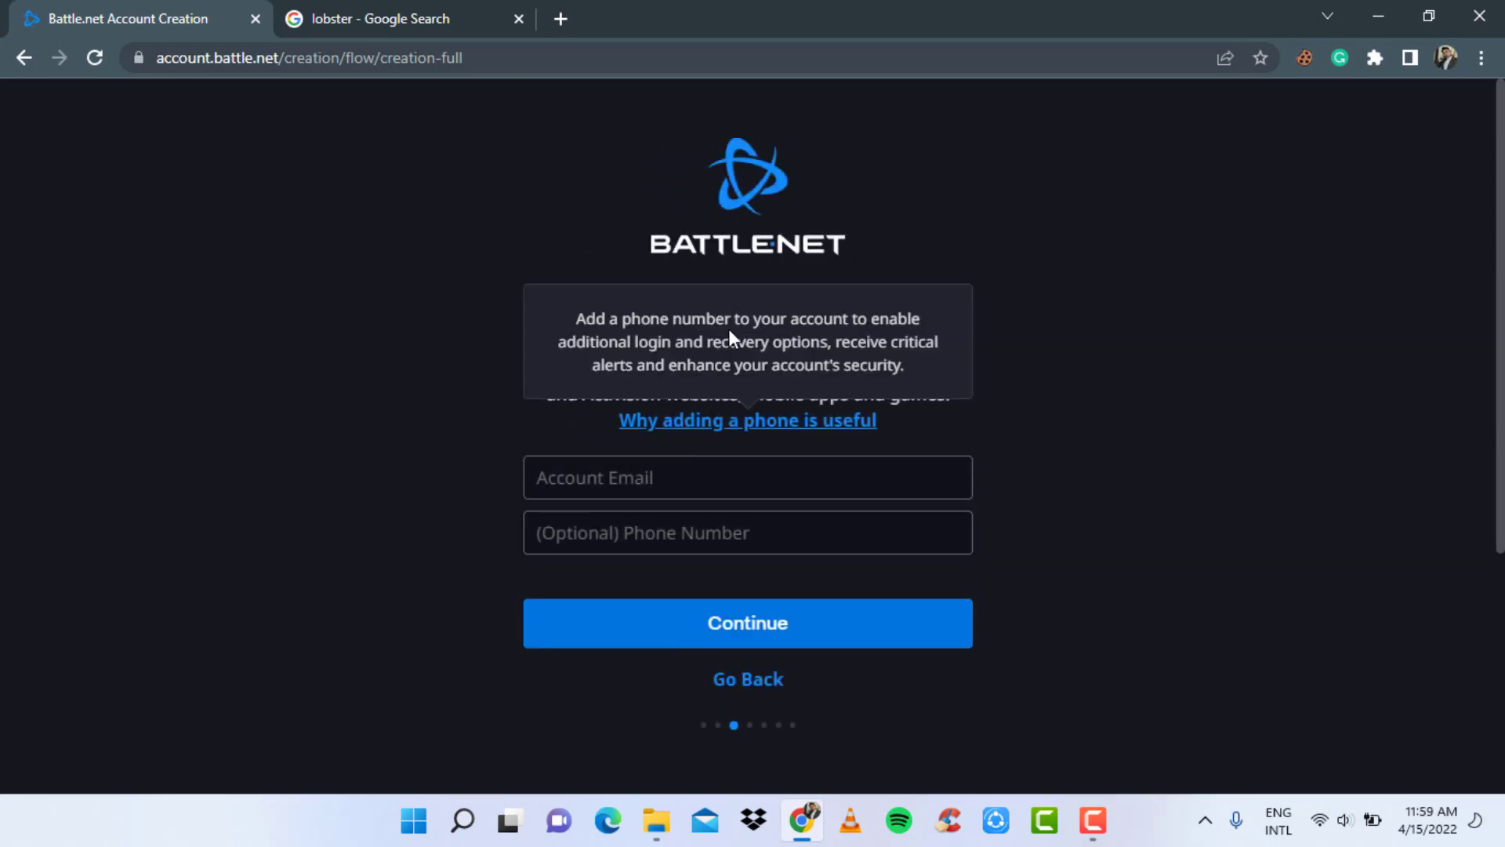
# Enter the saved autofill email, leave the phone number blank, and continue
pyautogui.click(715, 470)
pyautogui.click(716, 470)
pyautogui.write('thisi')
pyautogui.click(716, 530)
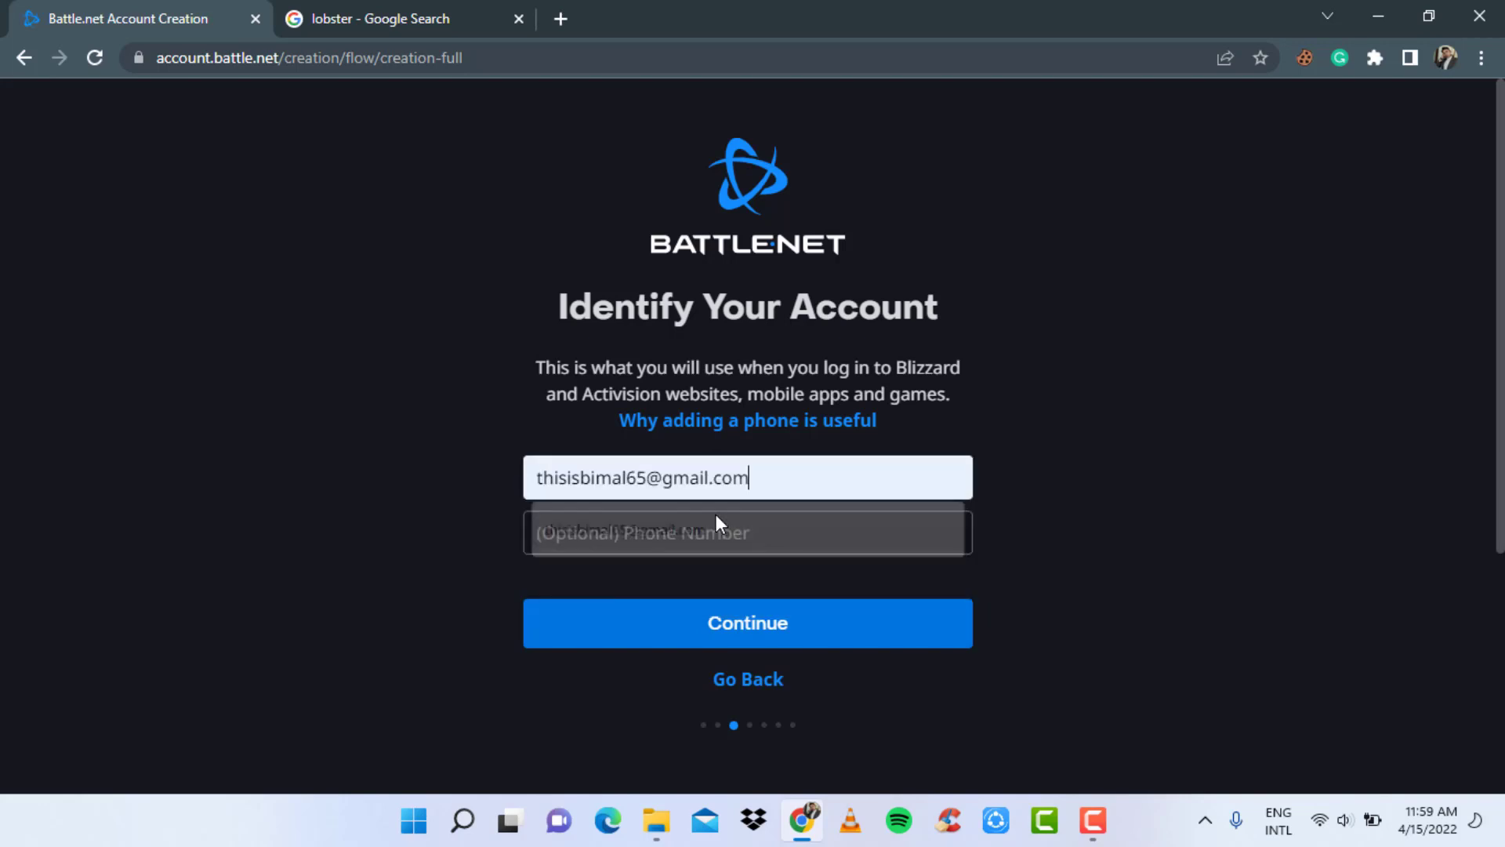
pyautogui.click(626, 536)
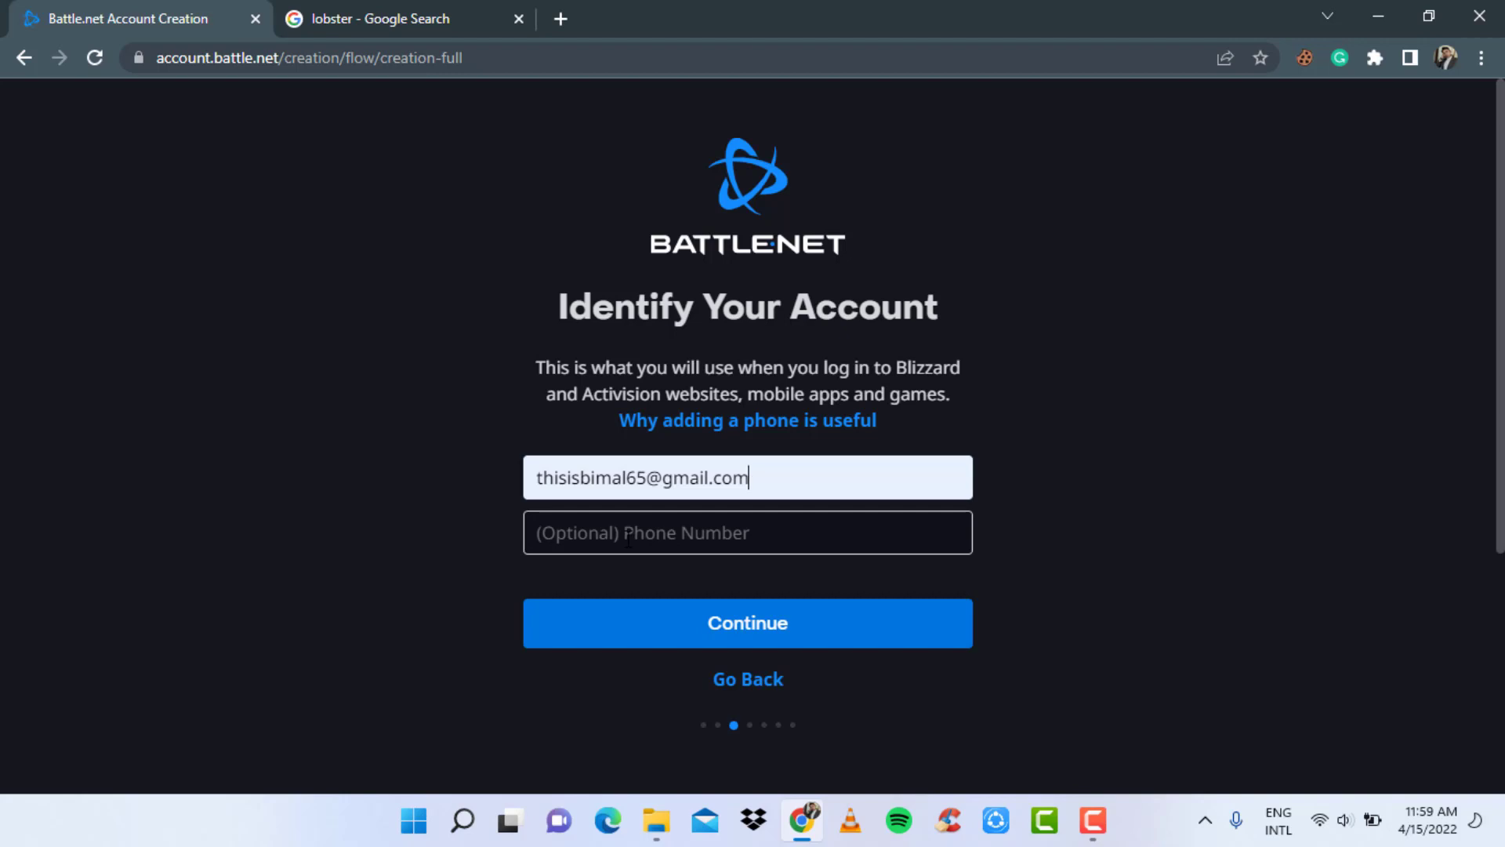
pyautogui.click(381, 549)
pyautogui.click(565, 535)
pyautogui.click(483, 594)
pyautogui.click(840, 632)
# Tick the special offers and privacy policy checkboxes, then continue
pyautogui.click(685, 423)
pyautogui.click(535, 400)
pyautogui.click(536, 463)
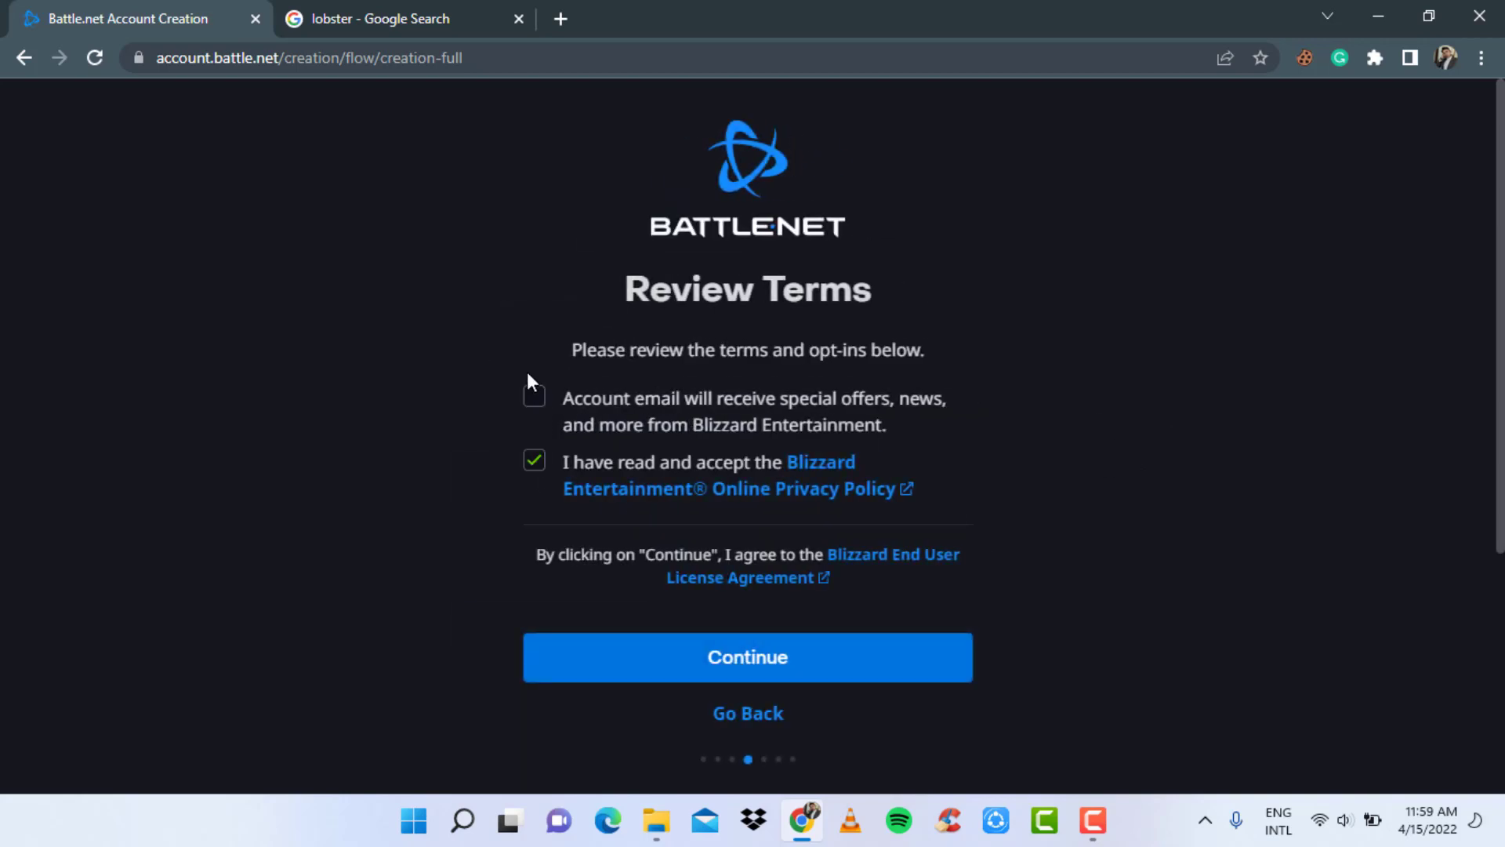
pyautogui.click(535, 397)
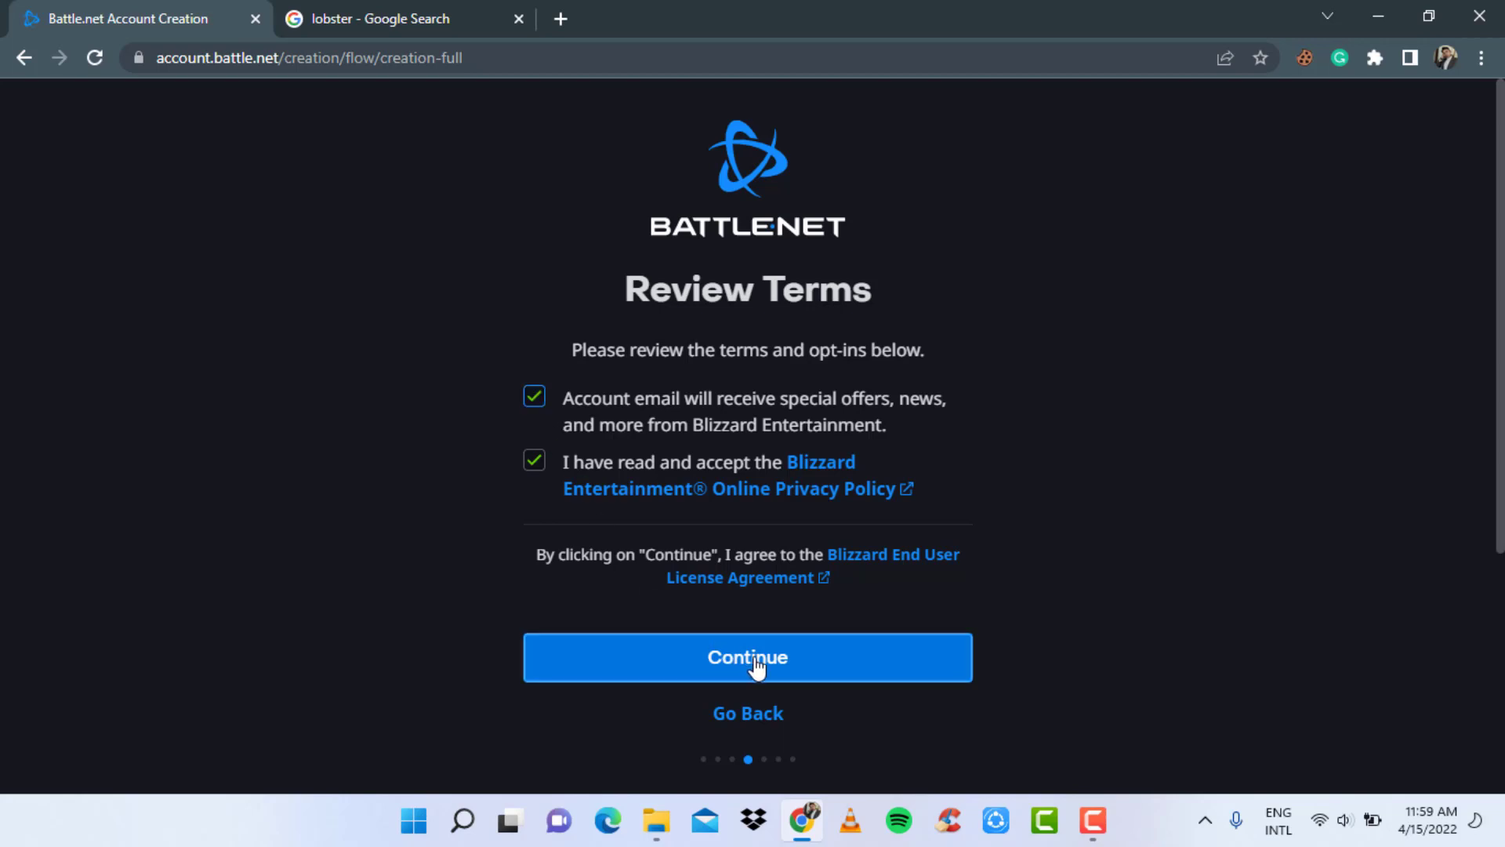
pyautogui.click(756, 661)
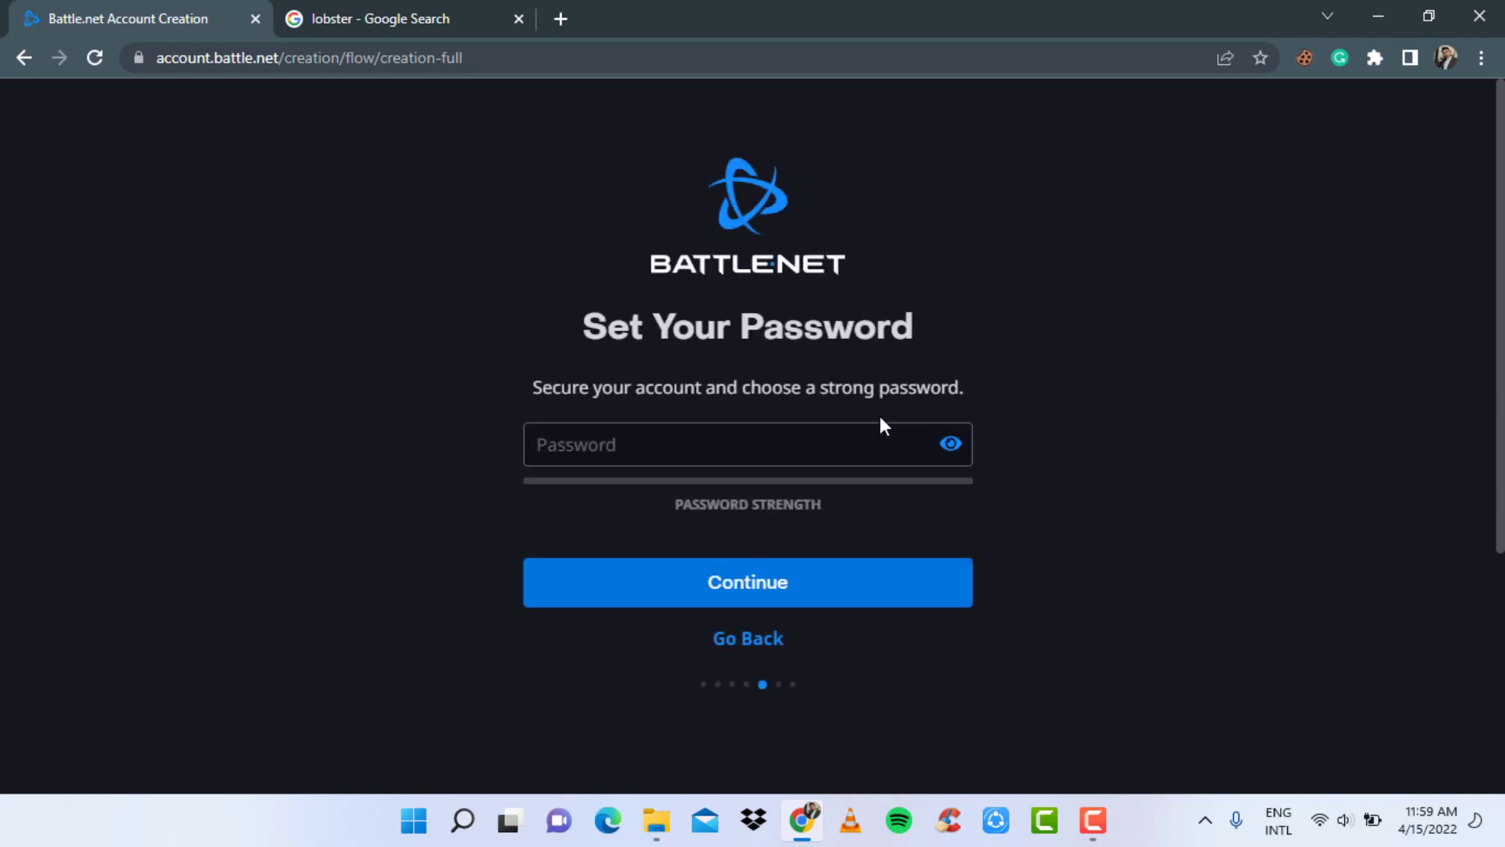
# Set a strong password rated RARE and submit it
pyautogui.click(880, 441)
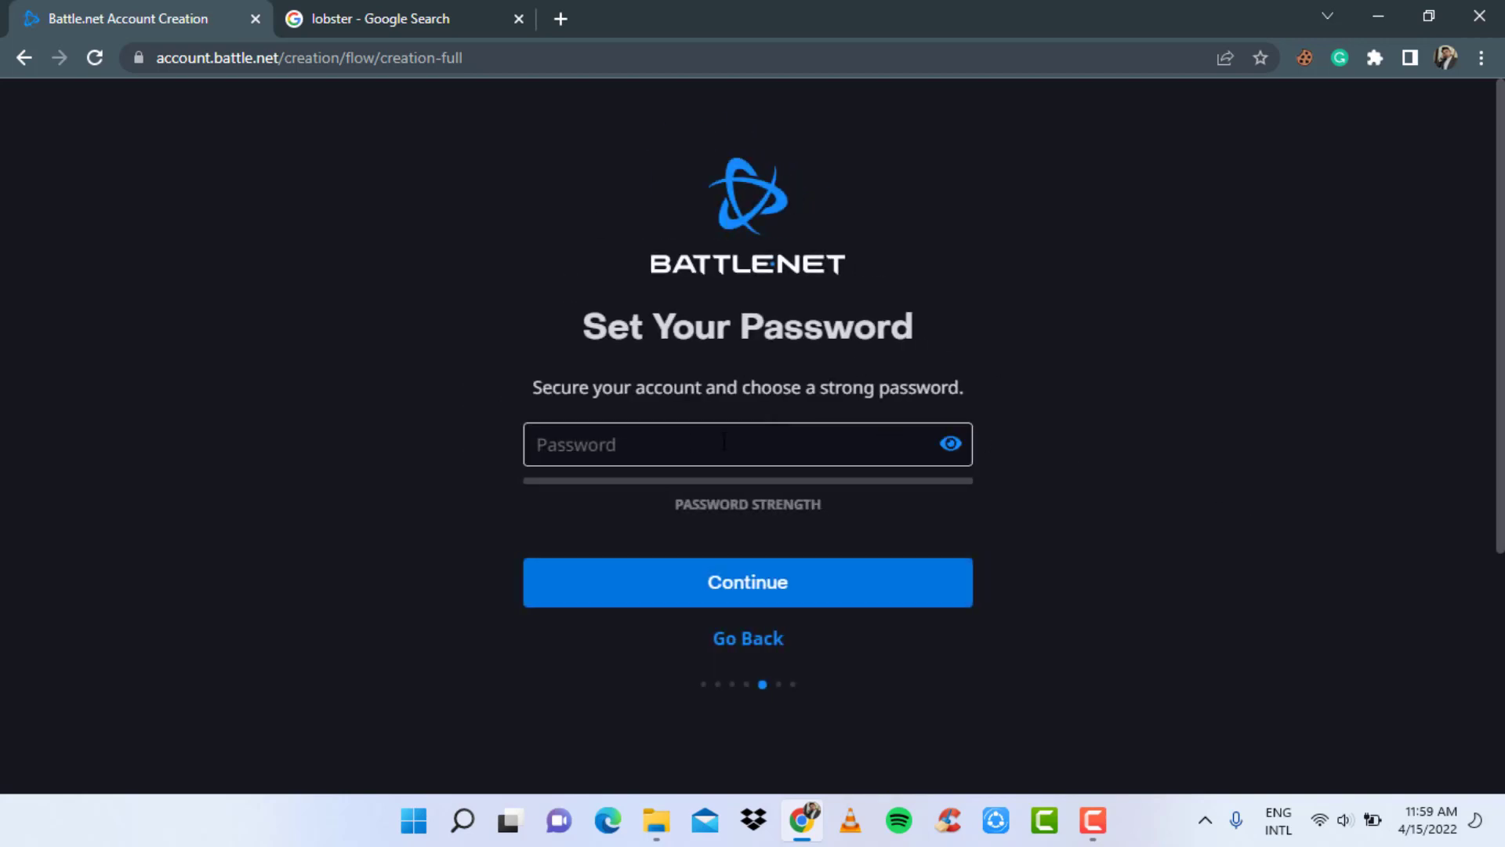
pyautogui.click(665, 440)
pyautogui.write('••••••••••')
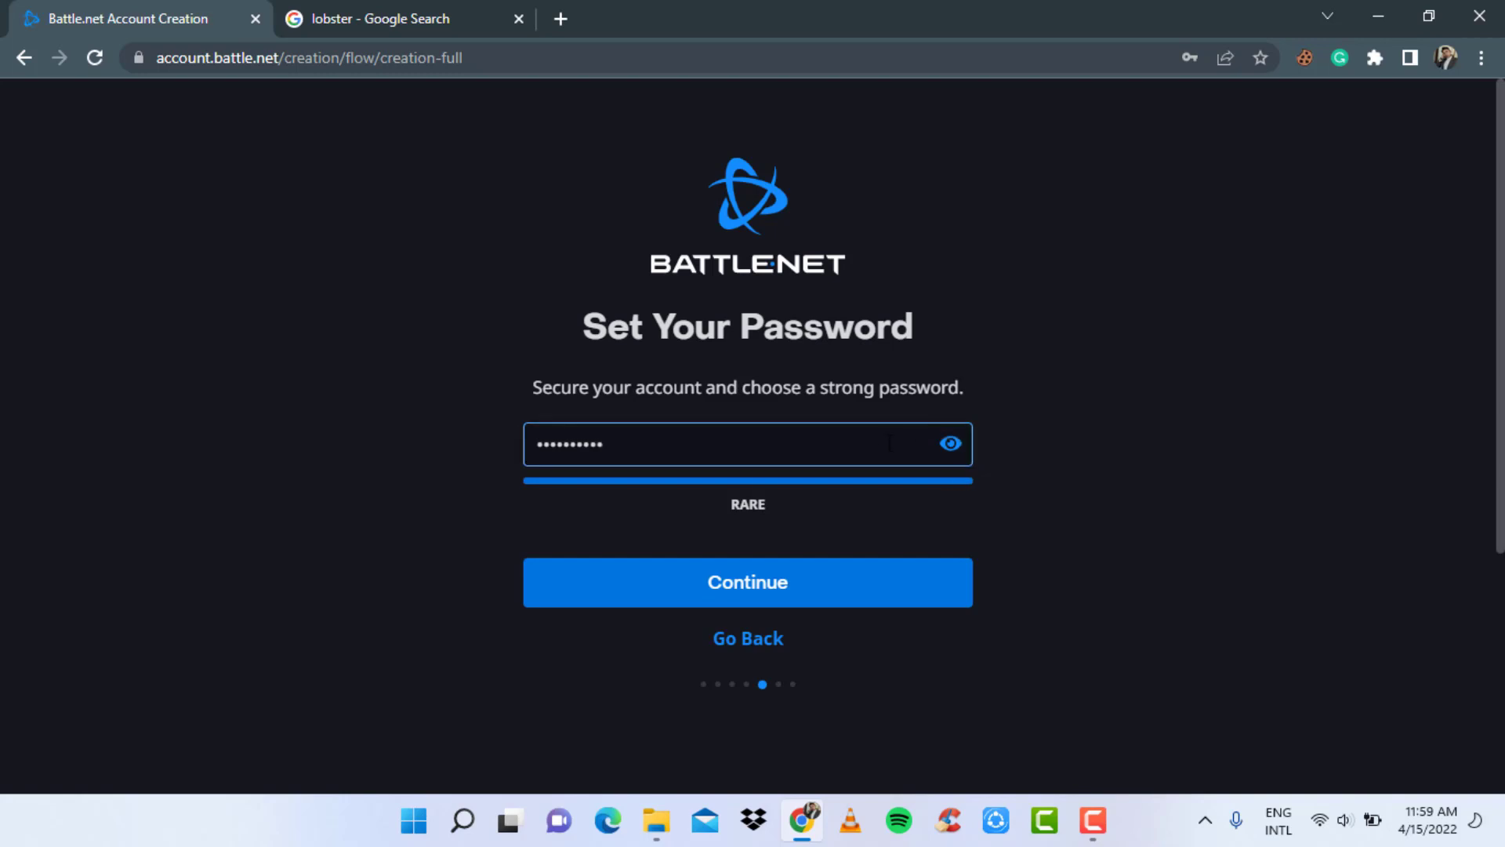
pyautogui.click(772, 601)
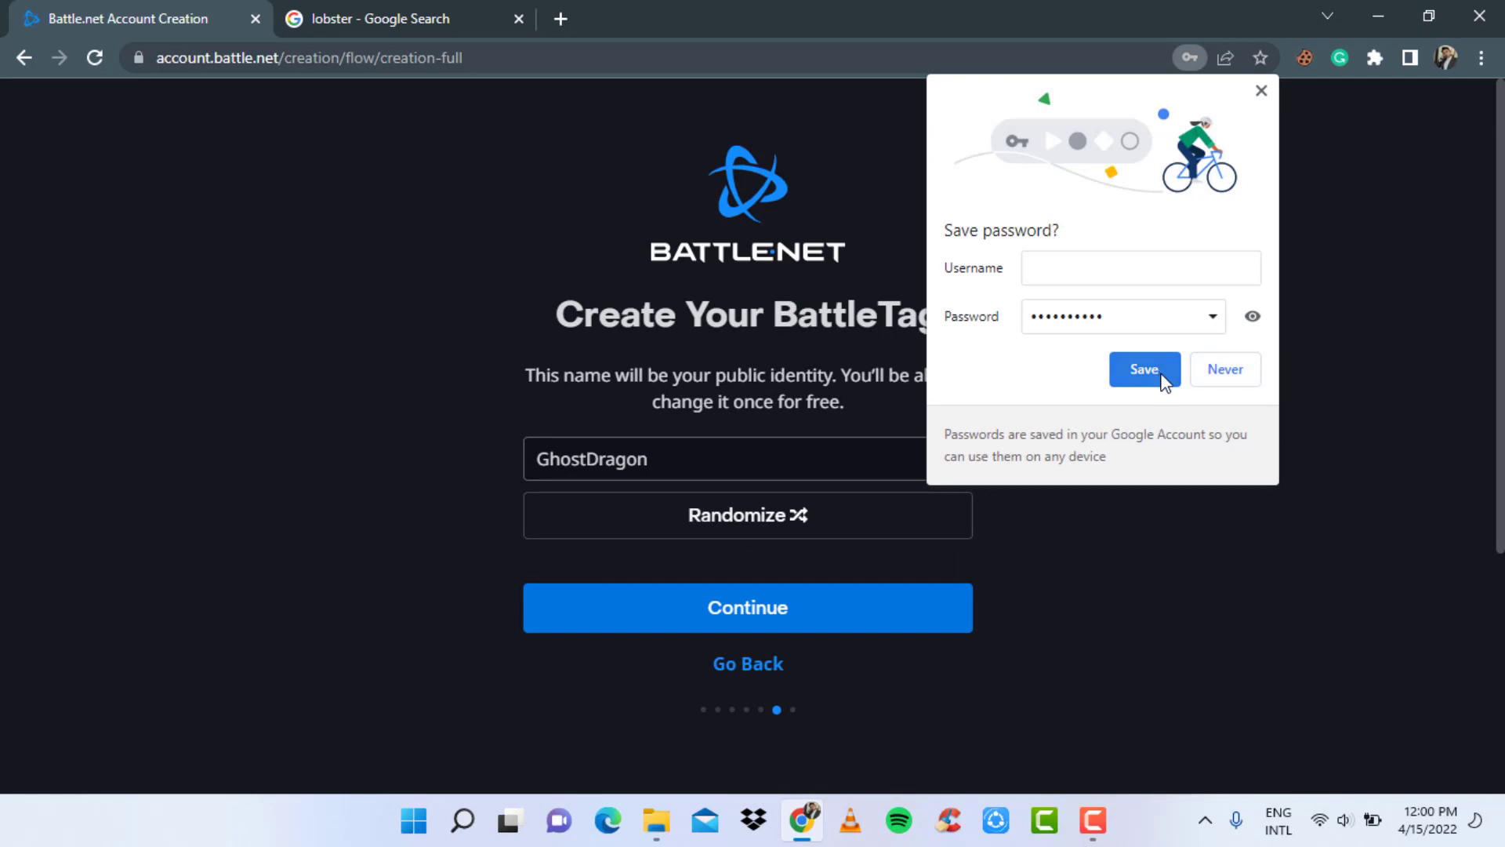
# Decline Chrome's password save and randomize the BattleTag from GhostDragon to GrumpyMonk
pyautogui.click(1224, 368)
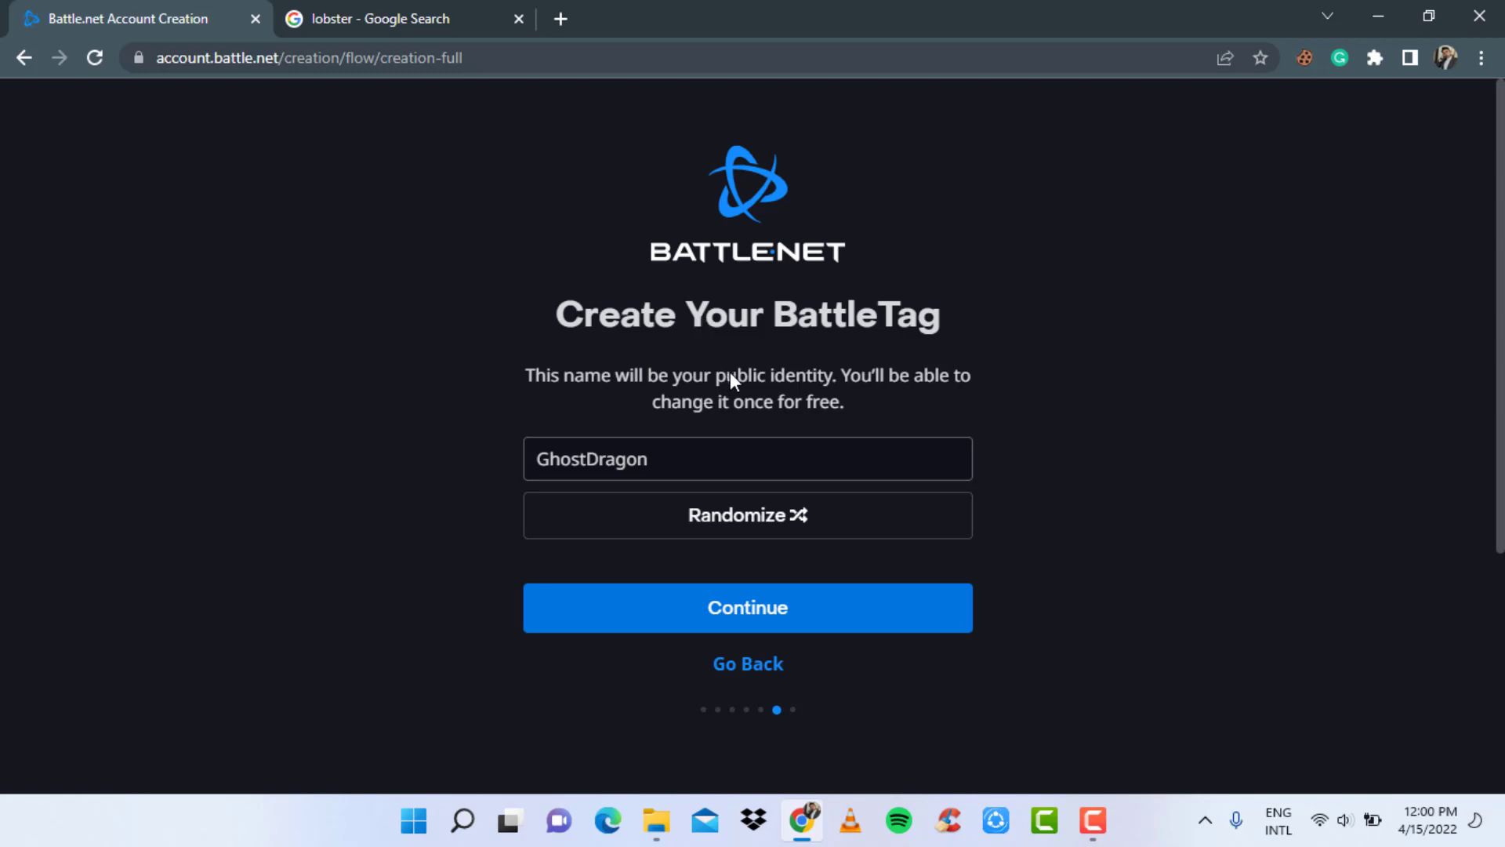
pyautogui.click(706, 460)
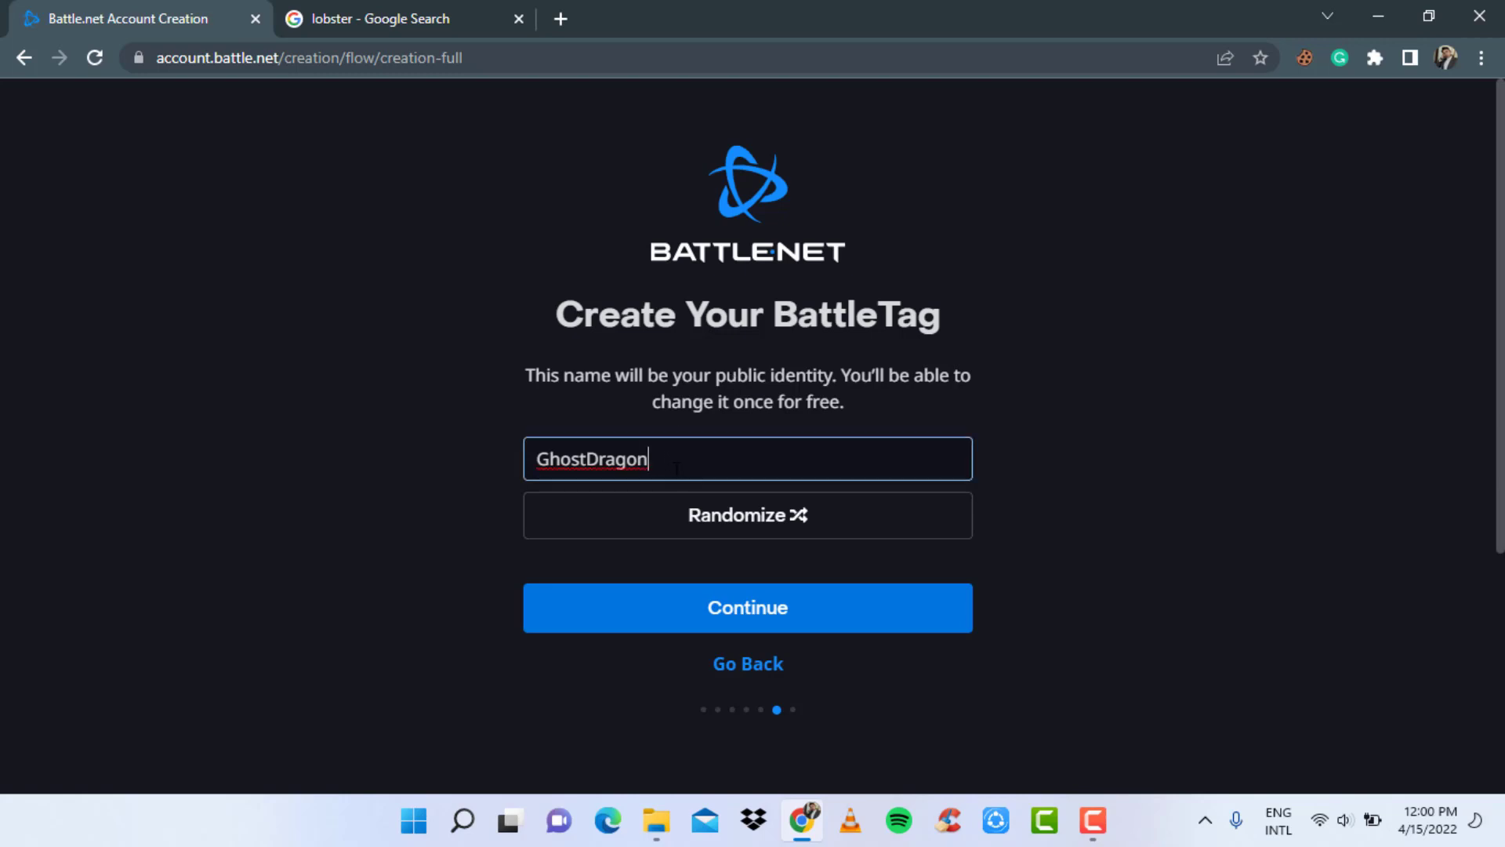
pyautogui.moveTo(682, 458); pyautogui.dragTo(465, 457)
pyautogui.click(739, 459)
pyautogui.click(782, 514)
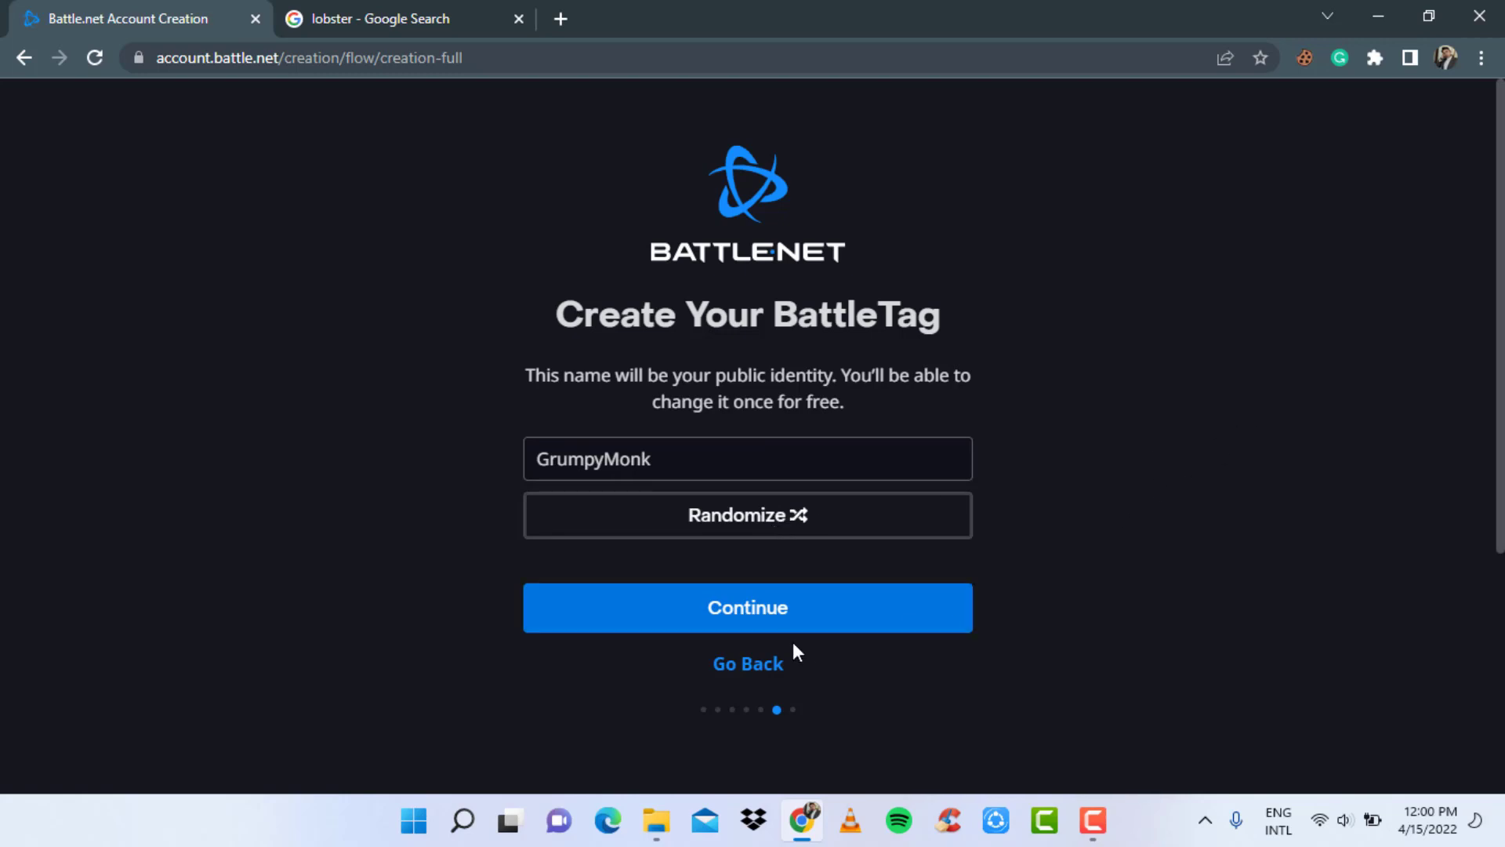
# Submit the GrumpyMonk BattleTag to finish creating the account
pyautogui.click(776, 607)
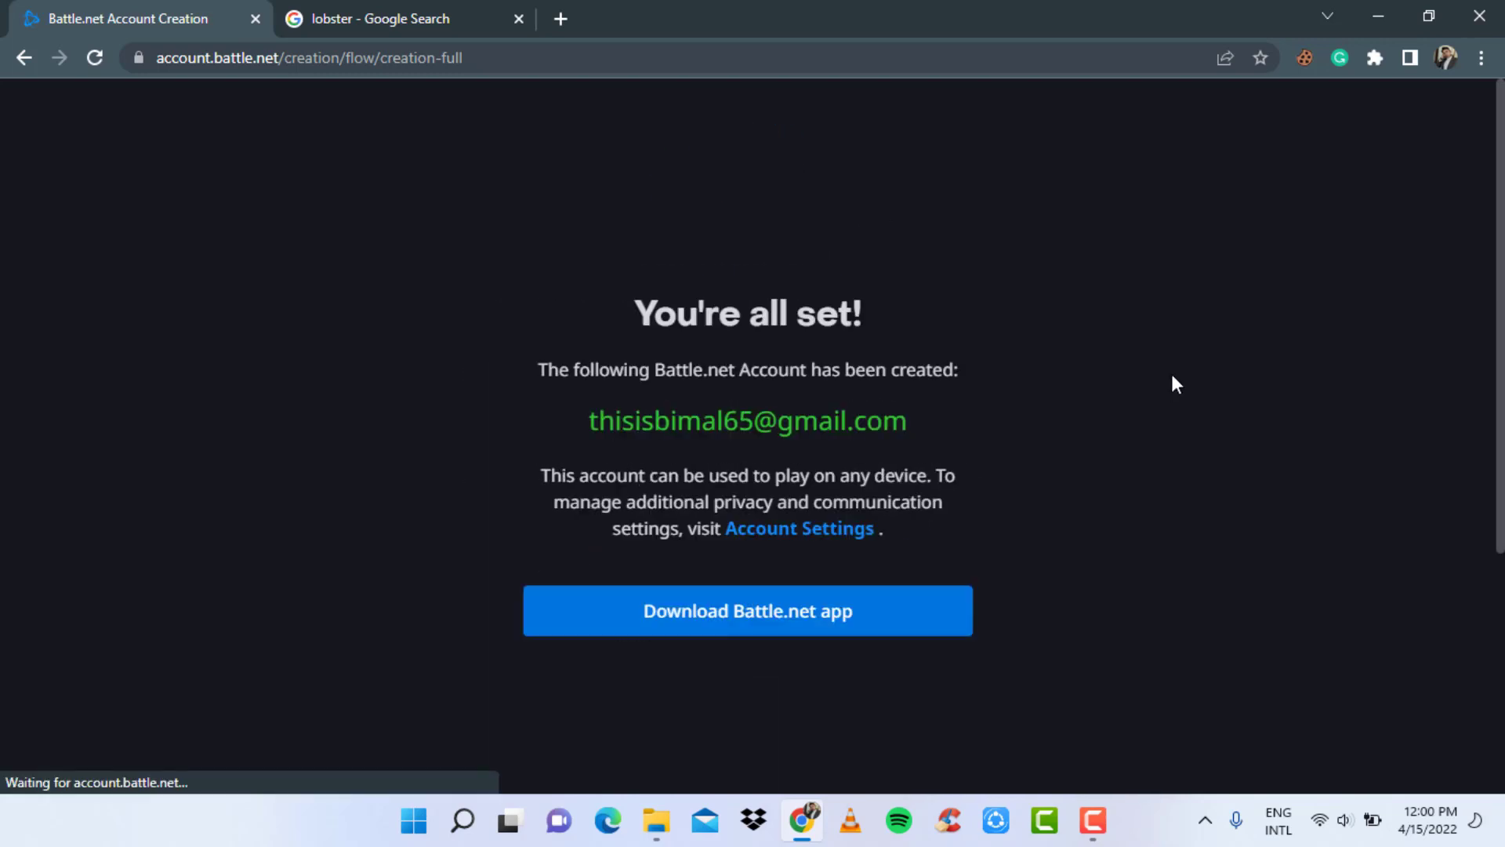